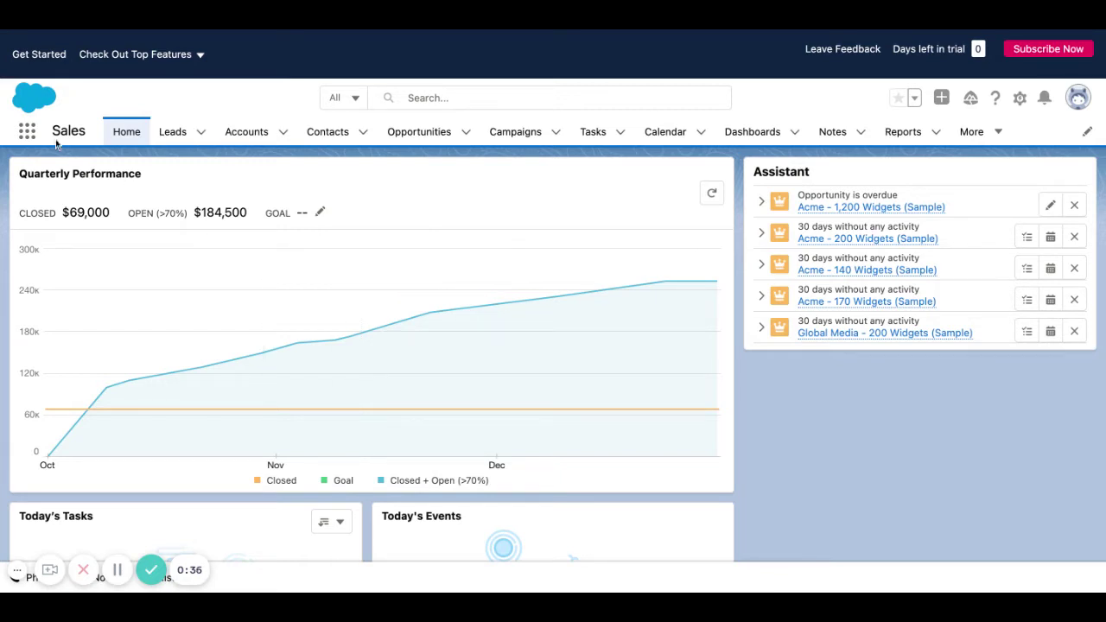
Open and dismiss the App Launcher, then bring up the Setup gear menu over Sales Home.
left_click(30, 135)
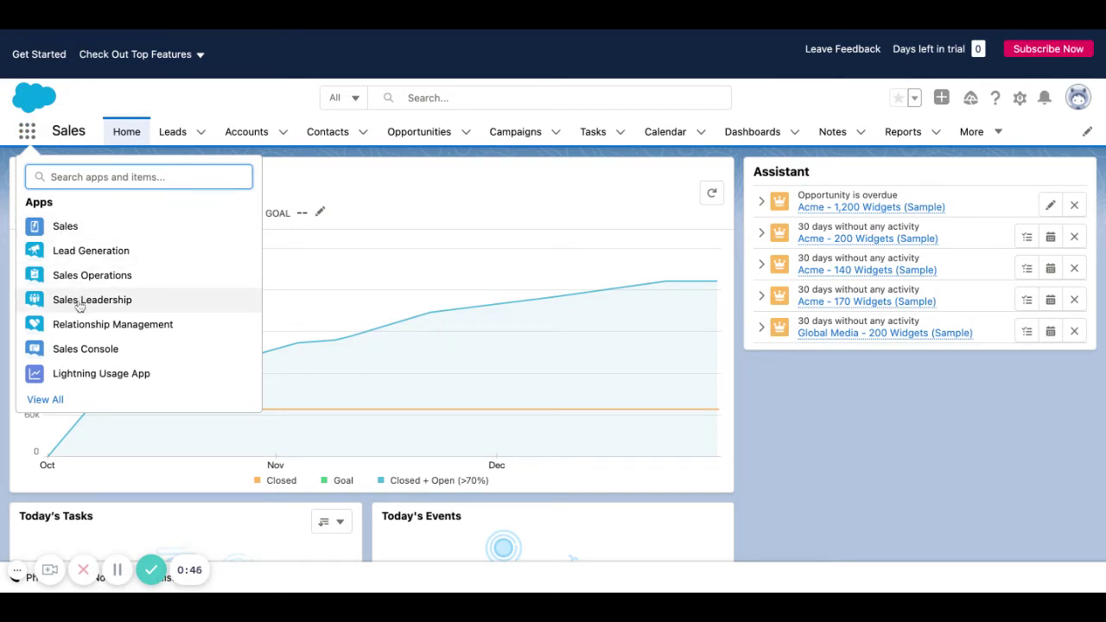
left_click(423, 189)
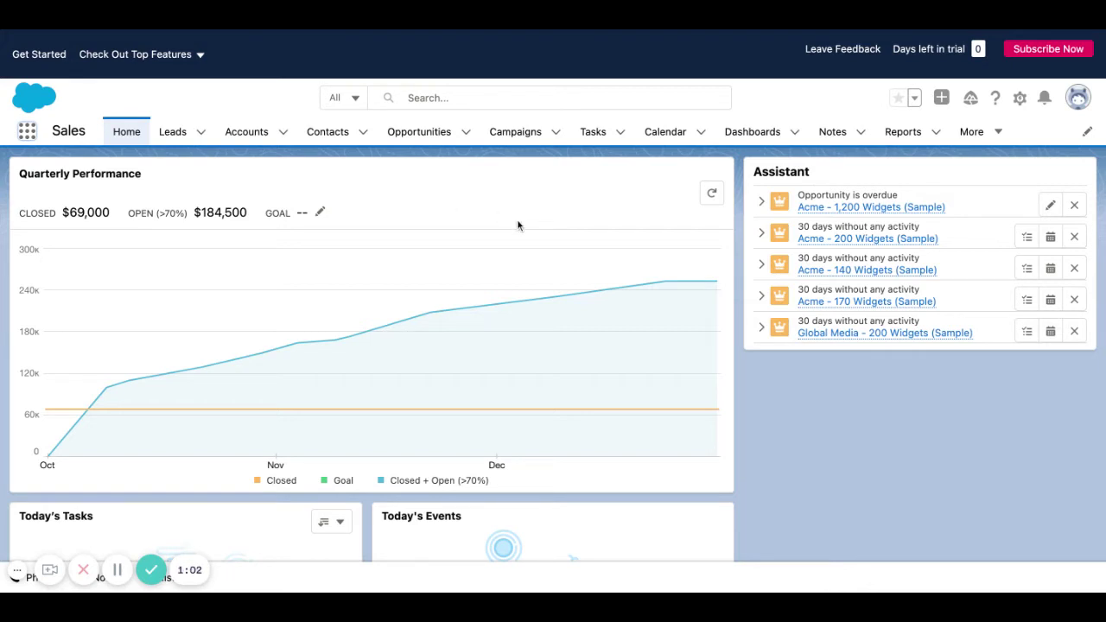
left_click(1021, 100)
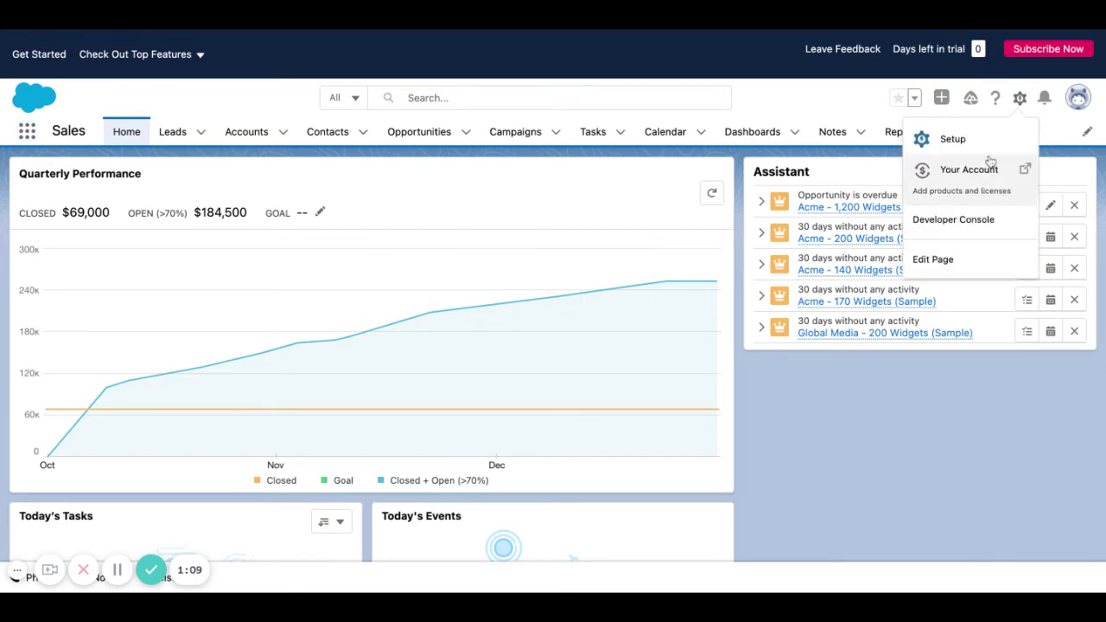
Open the Sales Home page in Lightning App Builder with Edit Page.
left_click(953, 271)
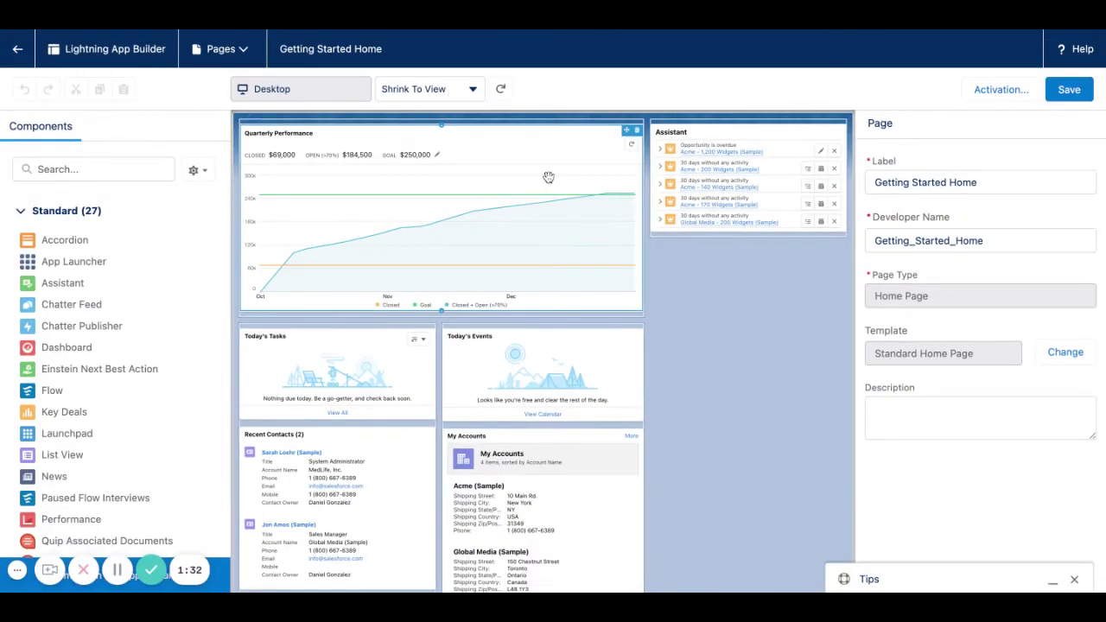
Replace the Quarterly Performance chart with a Dashboard component in the top region.
left_click(637, 131)
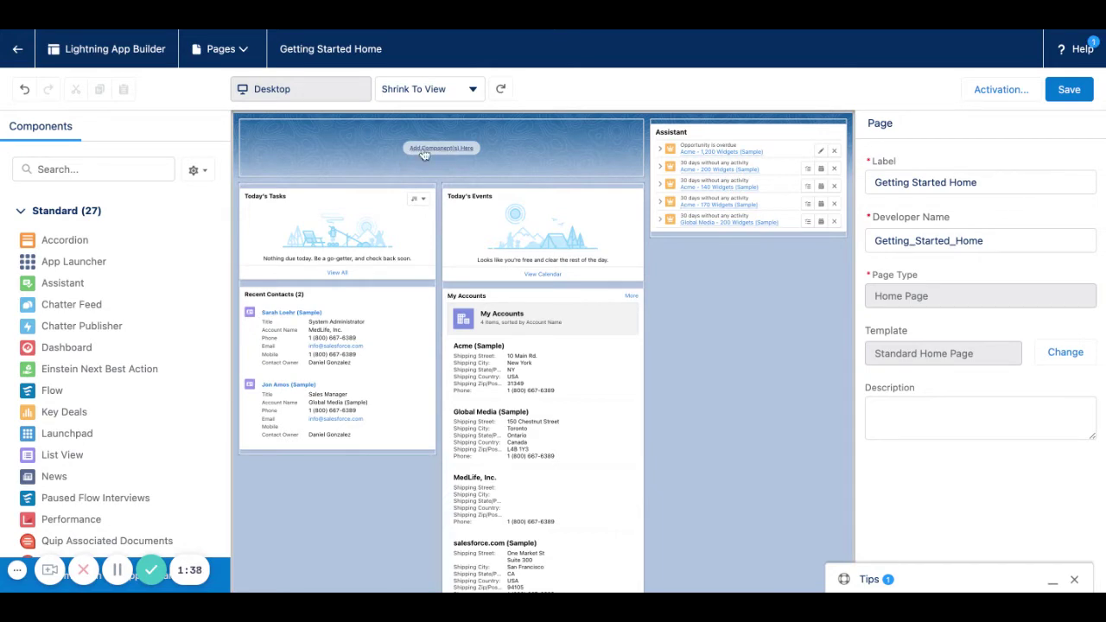
scroll(109, 447, "down", 1)
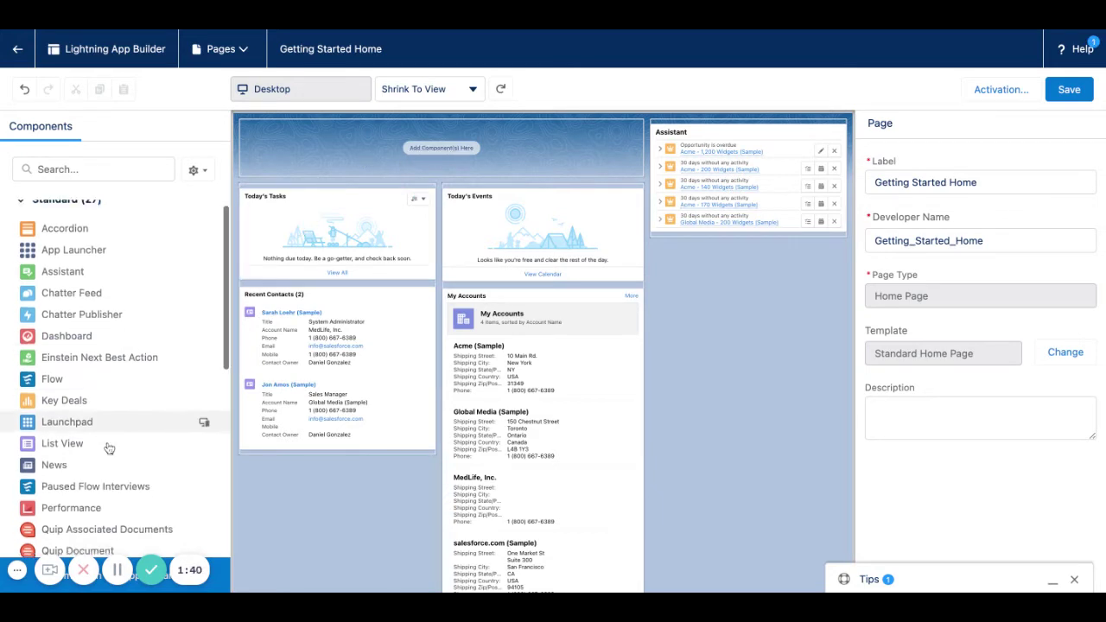
scroll(109, 447, "down", 3)
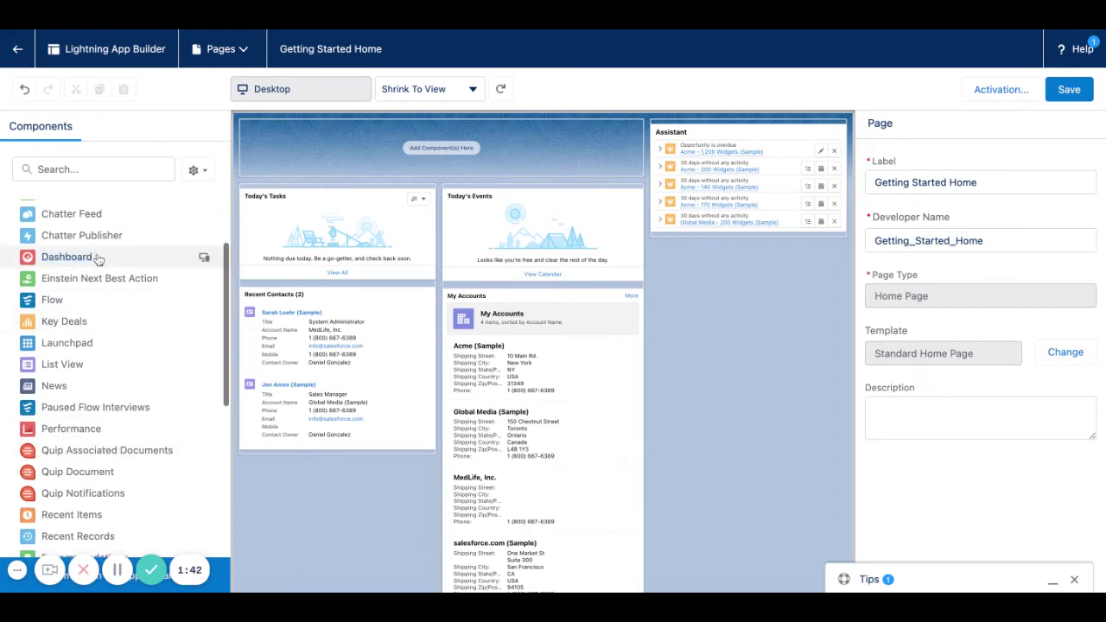
left_click_drag(98, 259, 441, 149)
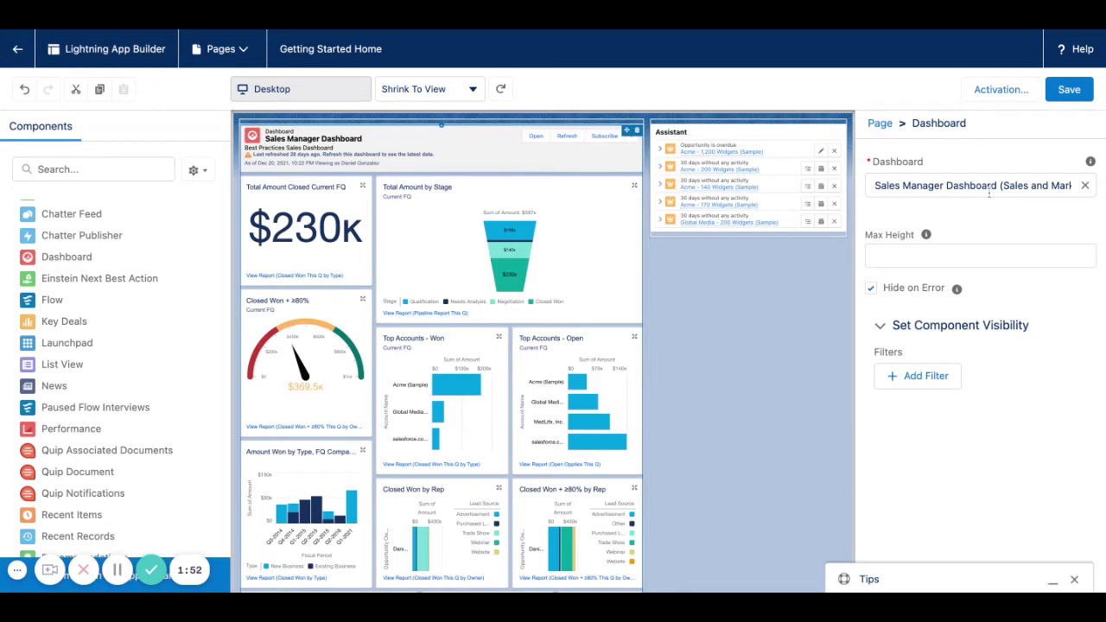
Keep Sales Manager Dashboard as the component's dashboard and save the Home page.
left_click(969, 185)
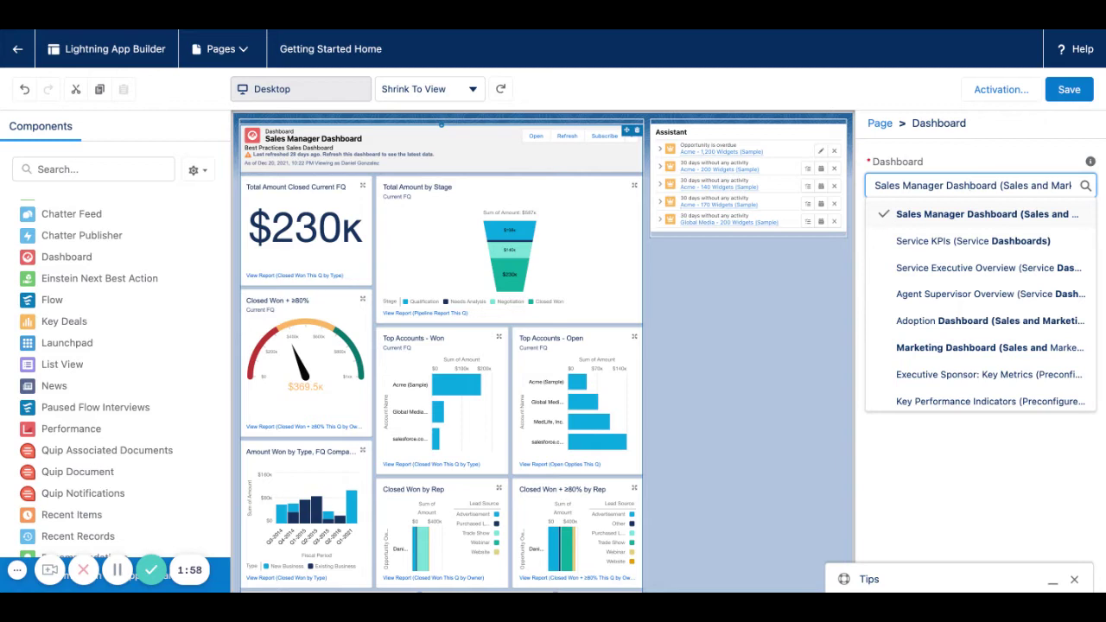
left_click(963, 176)
left_click(957, 181)
scroll(952, 249, "down", 2)
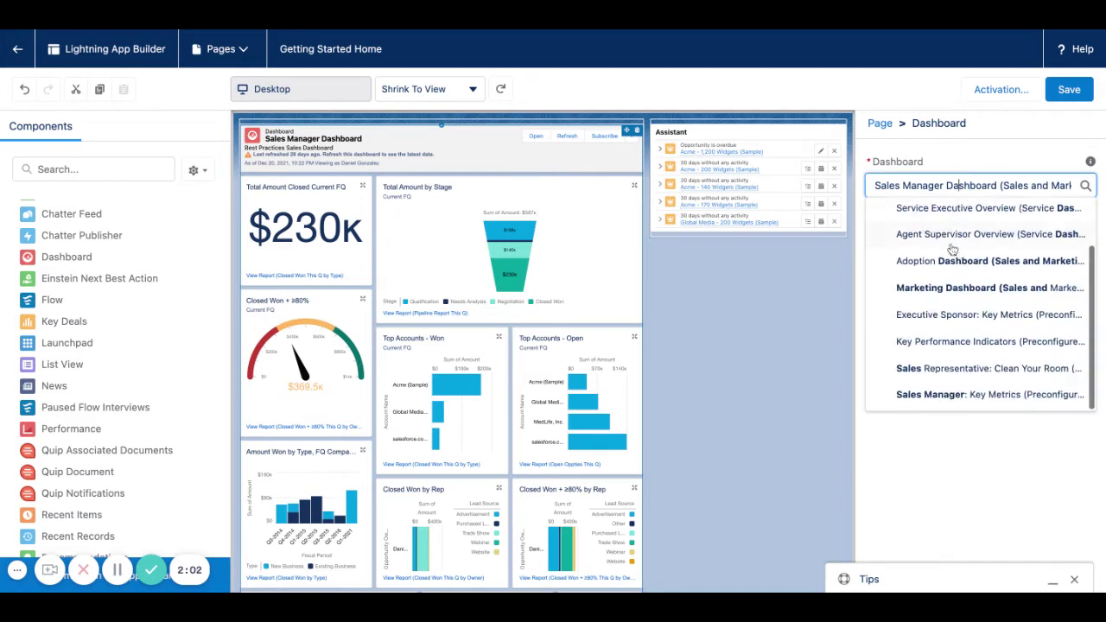
left_click(996, 145)
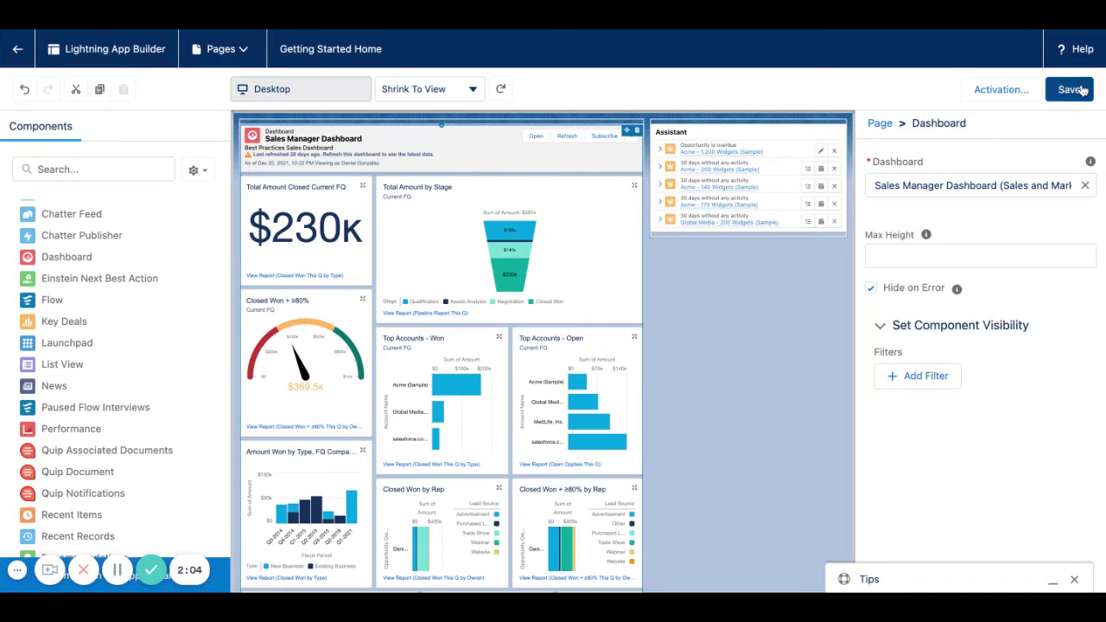
left_click(1071, 90)
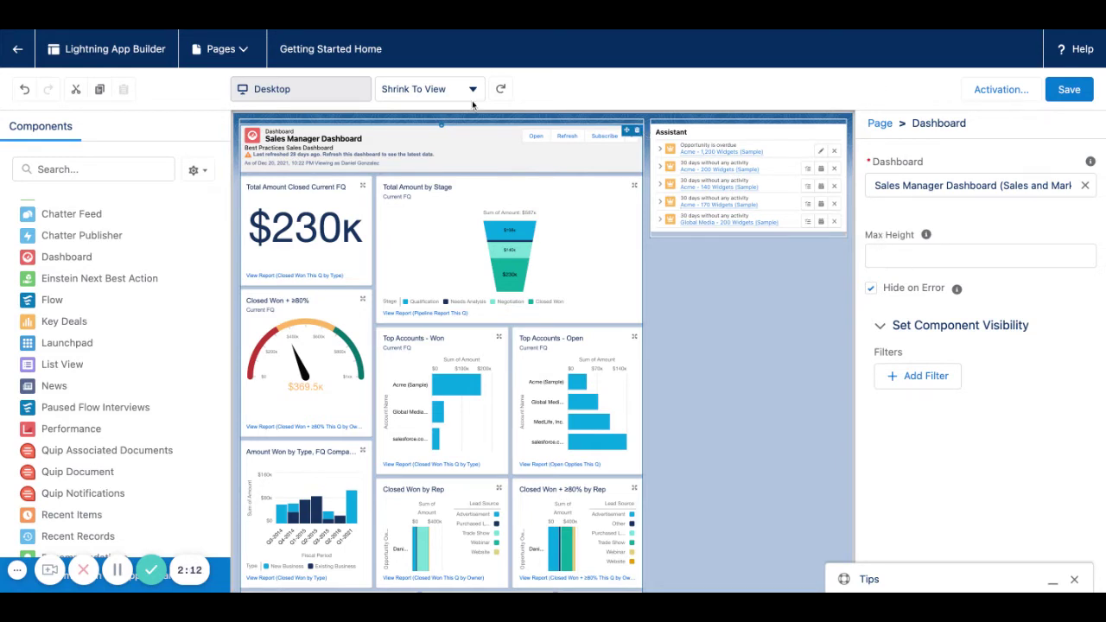
Exit App Builder, refresh the Sales Manager Dashboard to show $59K closed, and open the Setup menu.
left_click(18, 50)
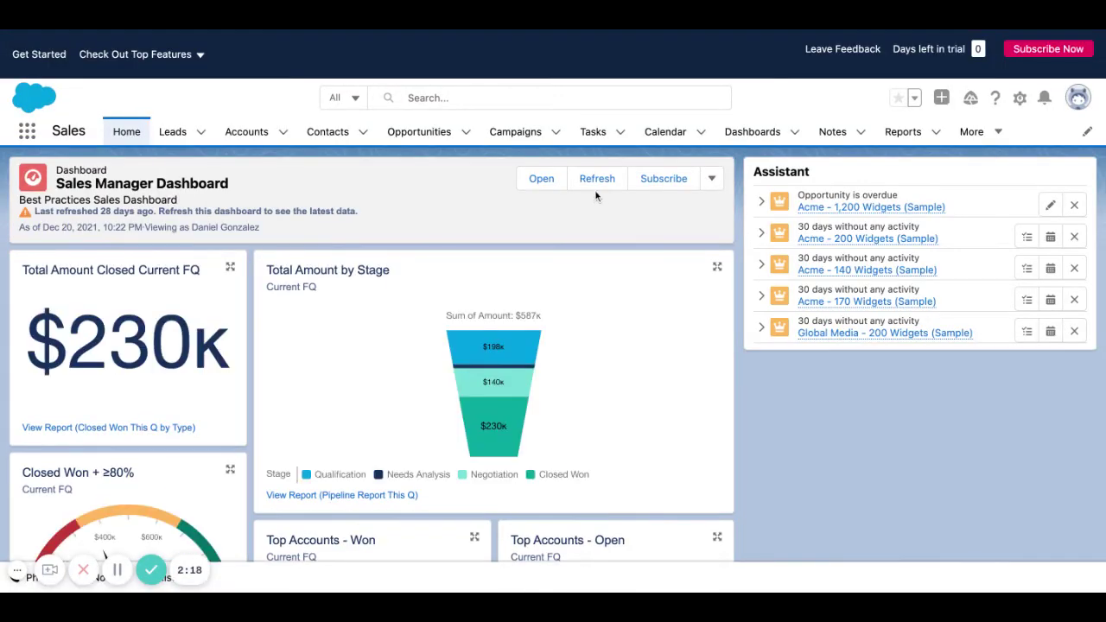
left_click(596, 178)
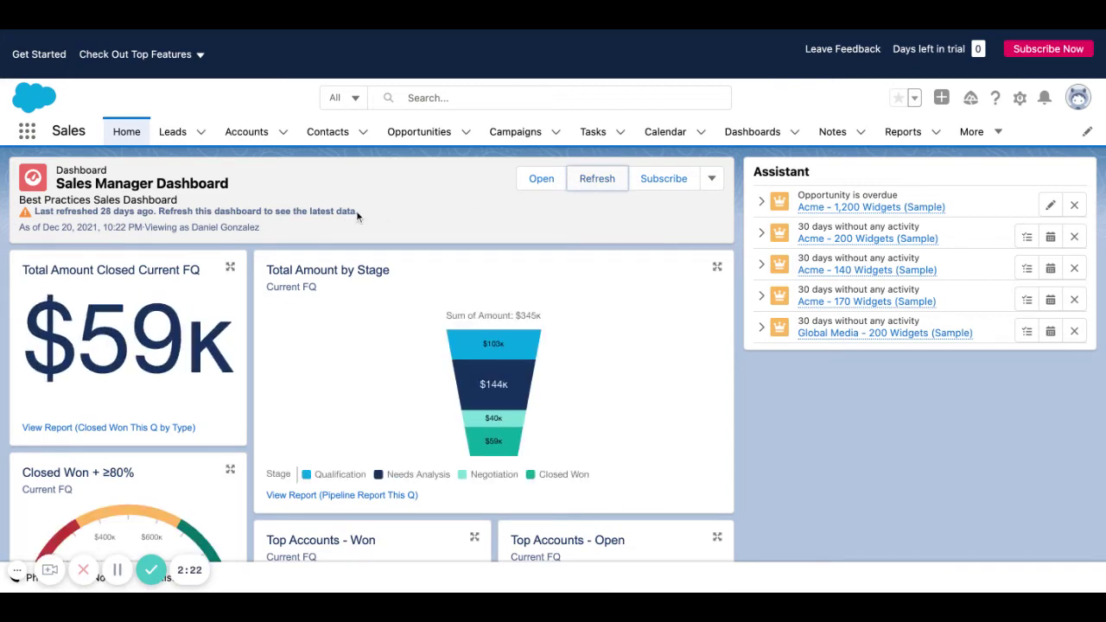
scroll(420, 280, "down", 3)
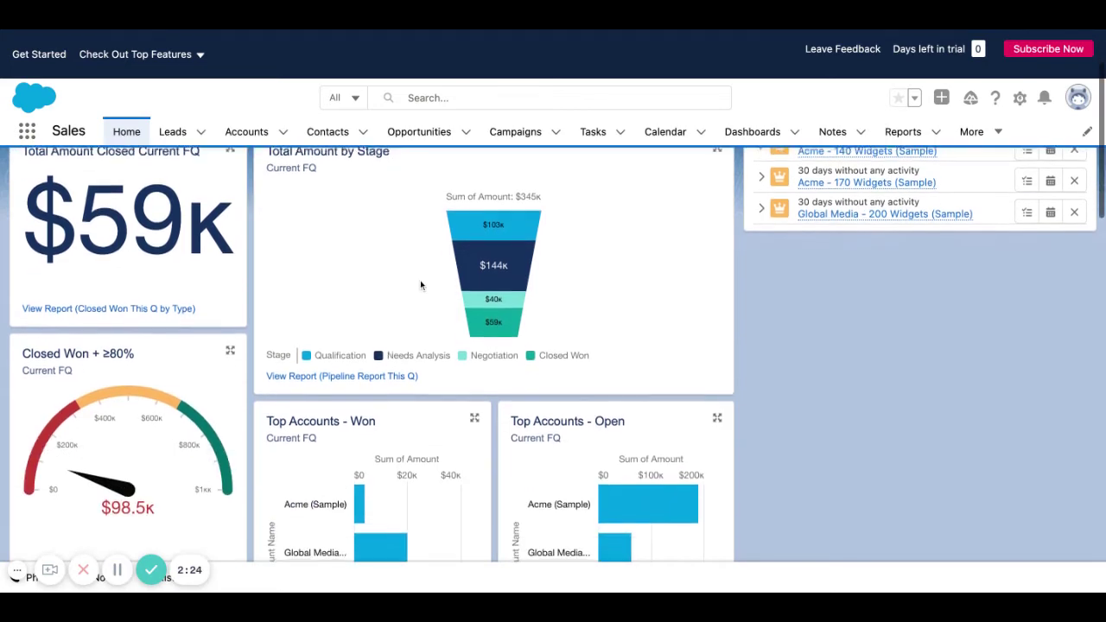
scroll(420, 280, "up", 3)
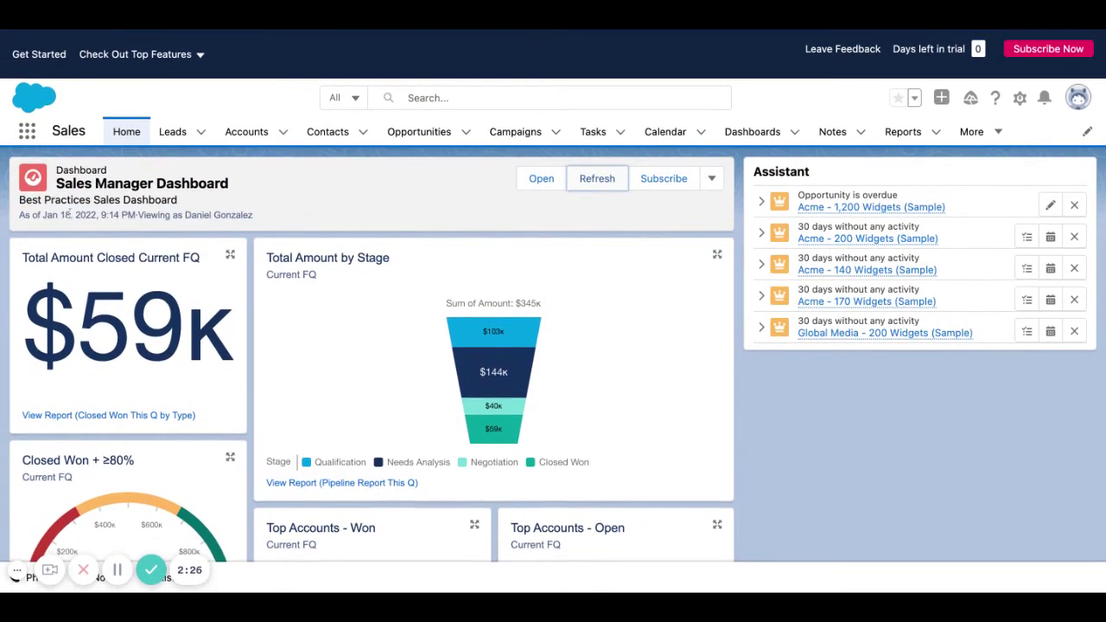
scroll(221, 285, "down", 2)
scroll(222, 286, "down", 10)
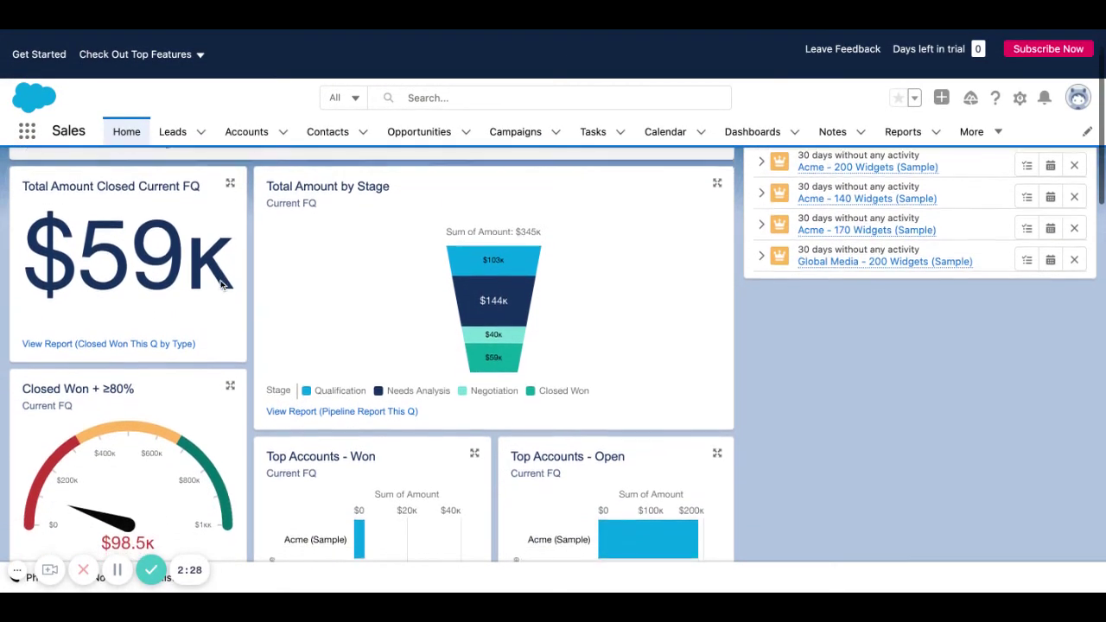
scroll(371, 354, "down", 5)
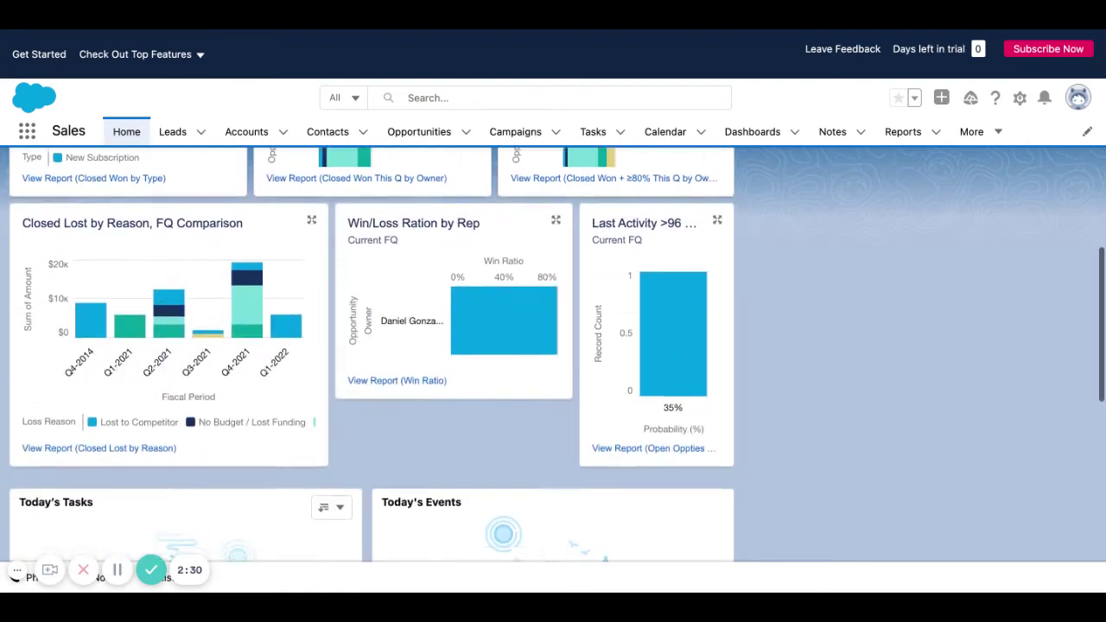
scroll(372, 355, "up", 11)
scroll(372, 355, "up", 5)
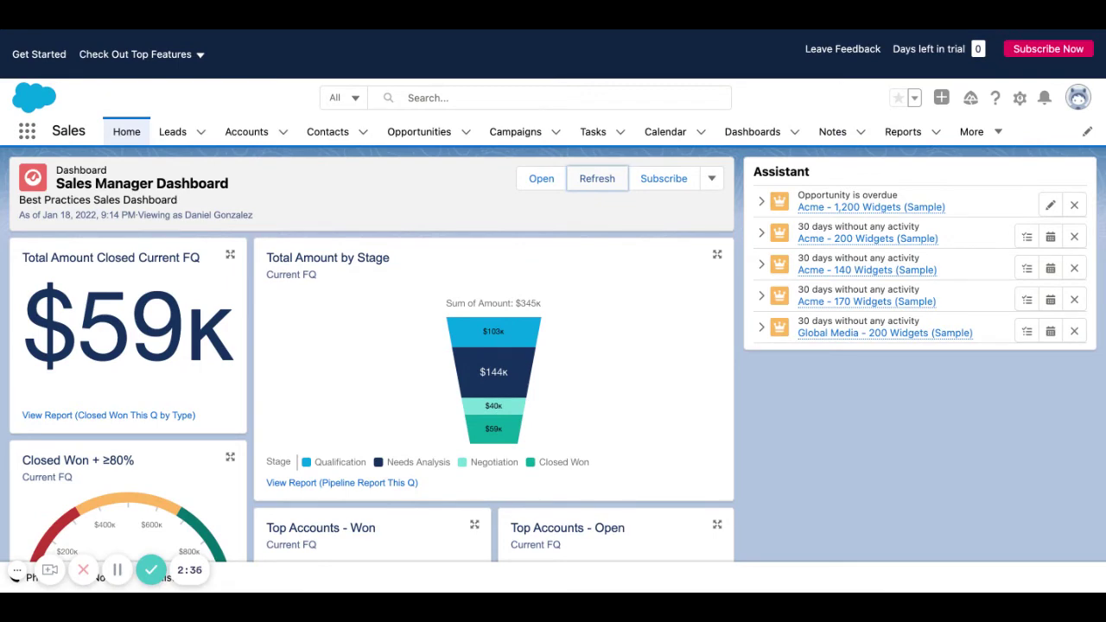
scroll(371, 354, "down", 2)
scroll(371, 354, "up", 2)
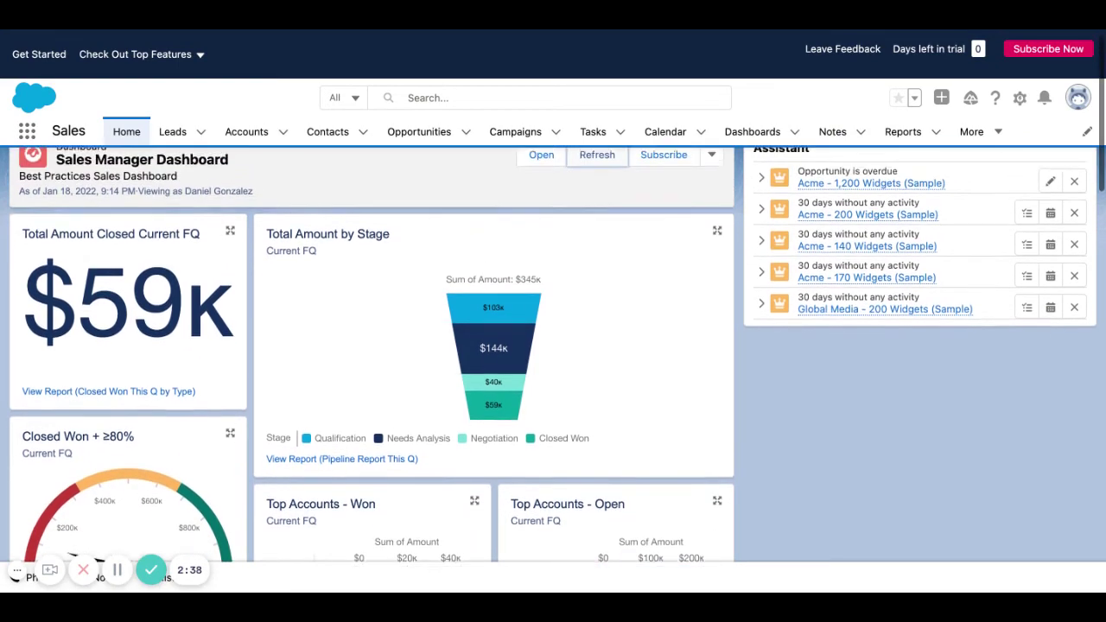
scroll(371, 355, "up", 1)
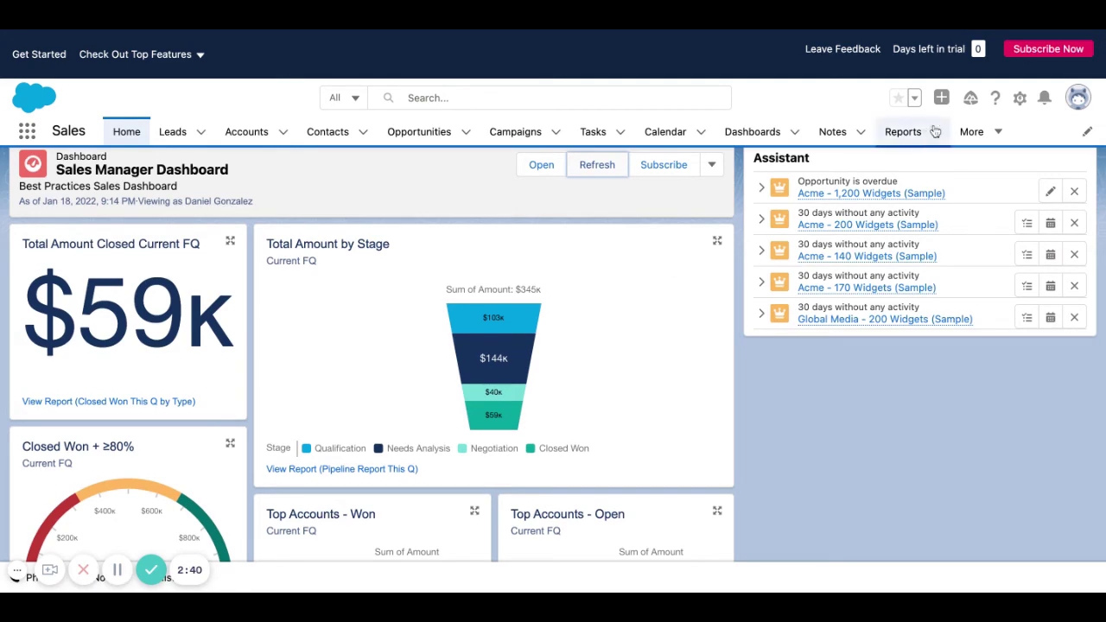
left_click(1019, 98)
Reopen the page in App Builder and set the Dashboard component's Max Height to 3000.
left_click(965, 267)
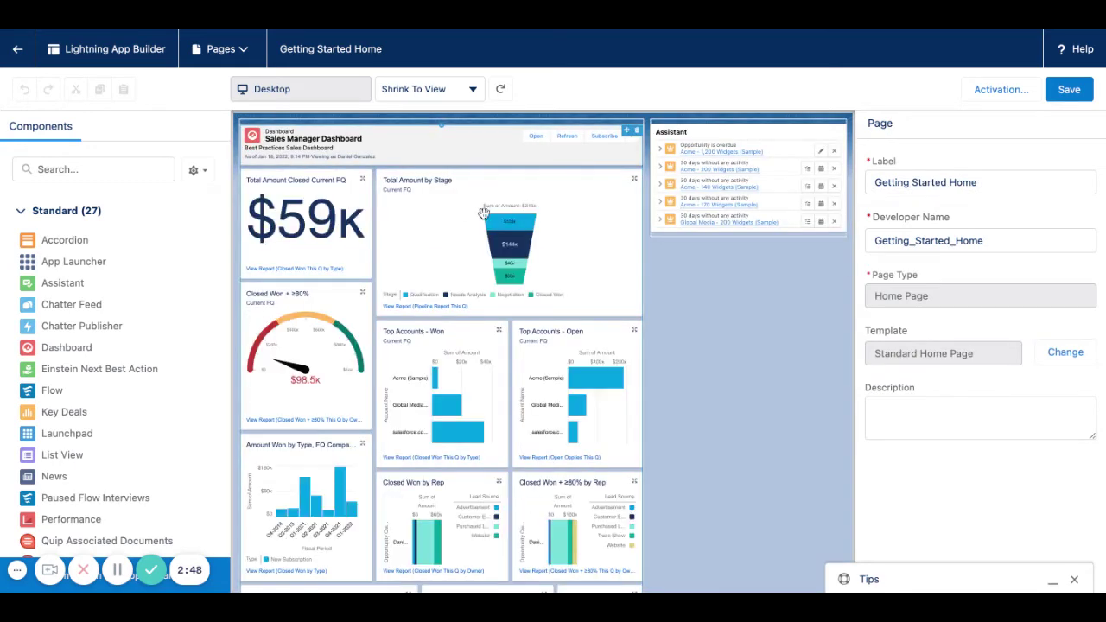
left_click(493, 259)
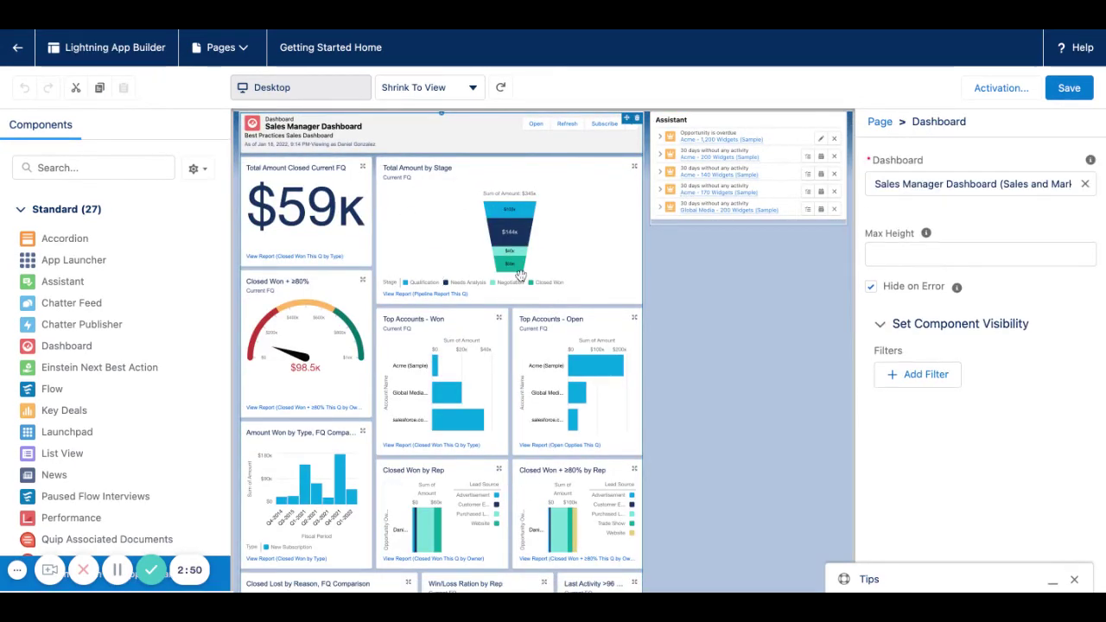
left_click(915, 257)
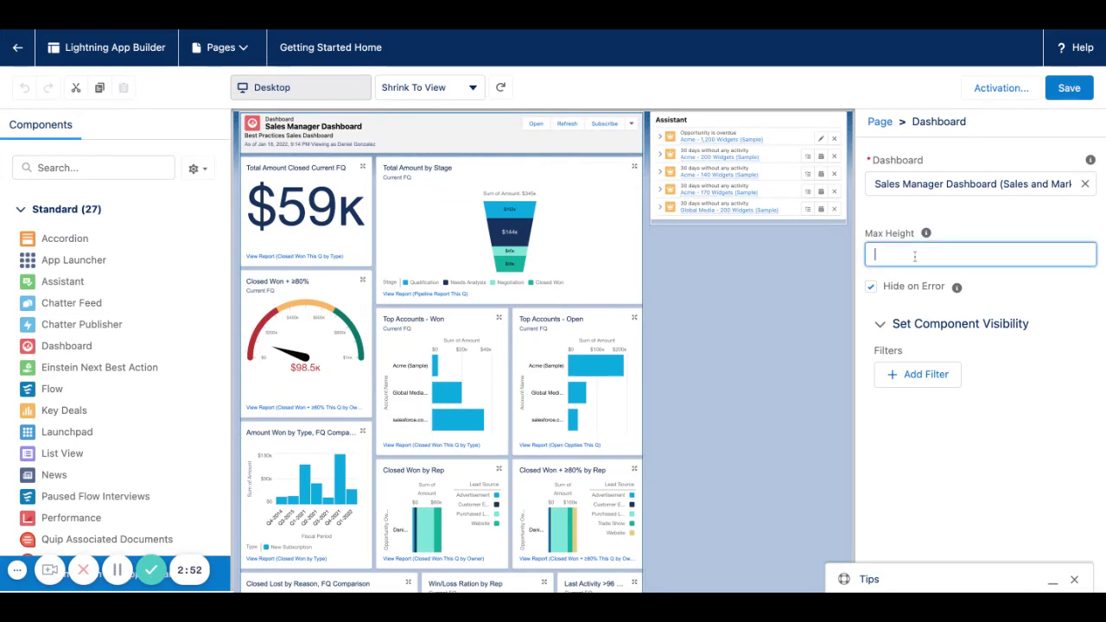
mouse_move(927, 235)
type("3000")
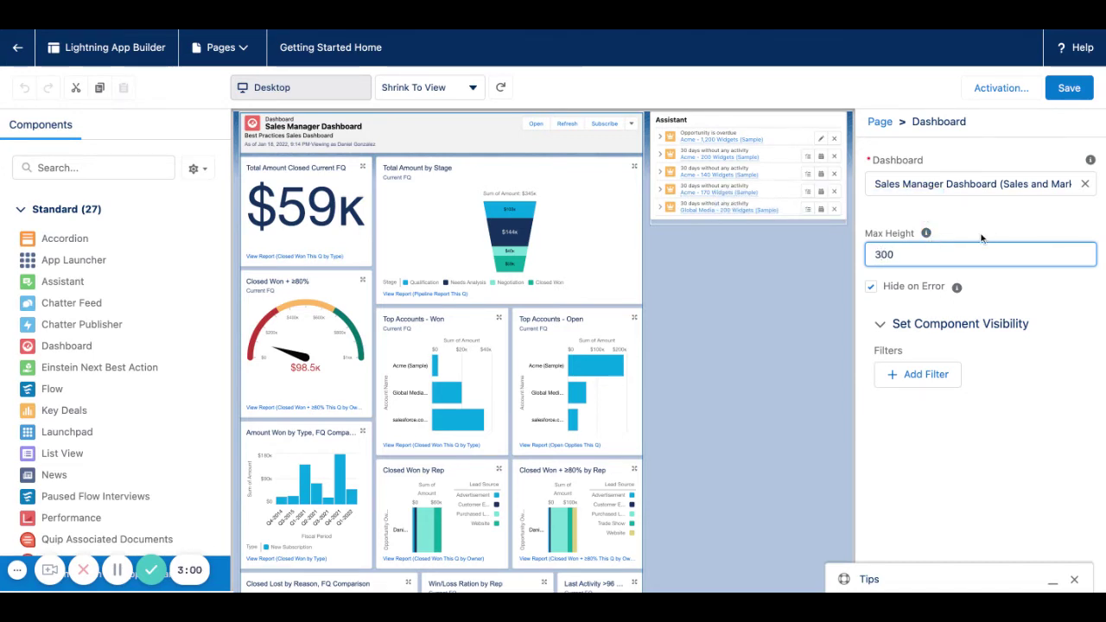
left_click(980, 234)
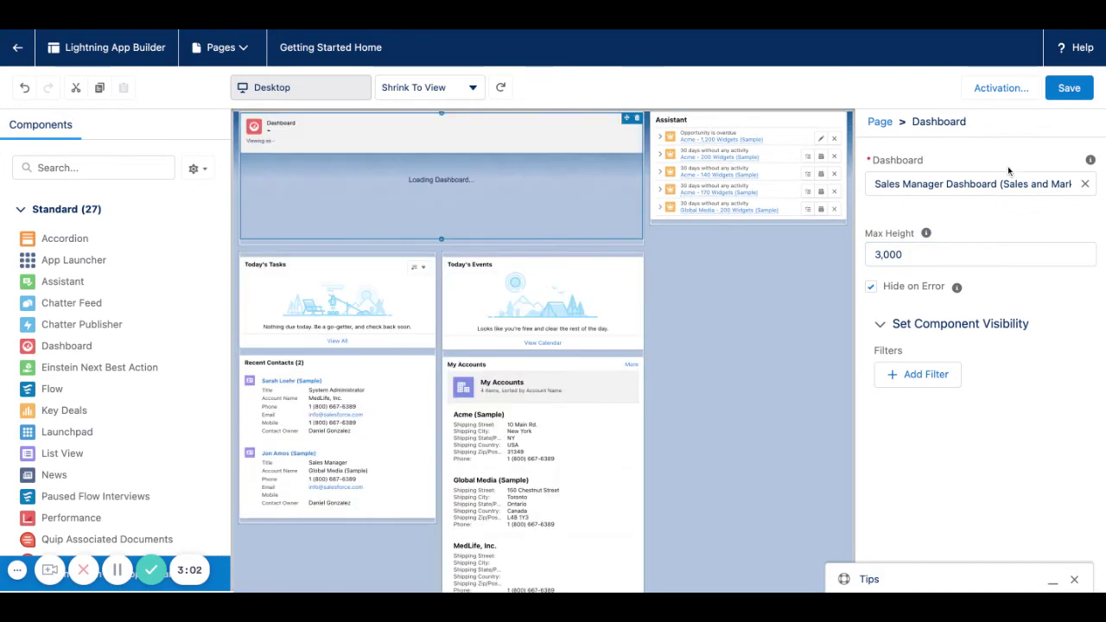
Change the Dashboard's Max Height to 500 and save the page.
scroll(494, 342, "down", 4)
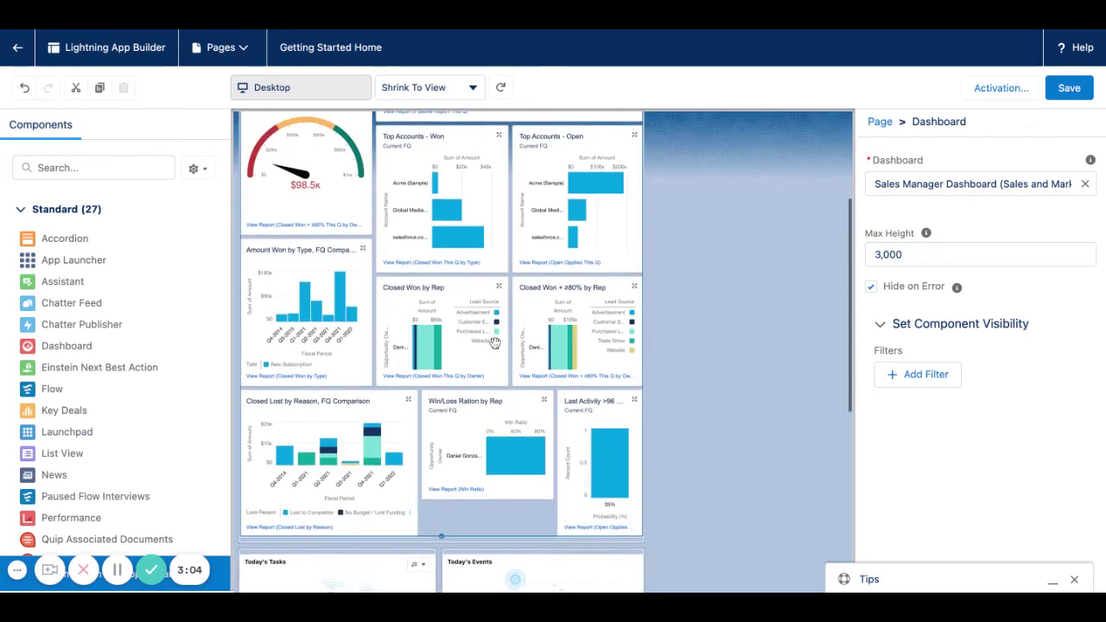
scroll(494, 342, "up", 2)
scroll(494, 343, "up", 3)
double_click(942, 250)
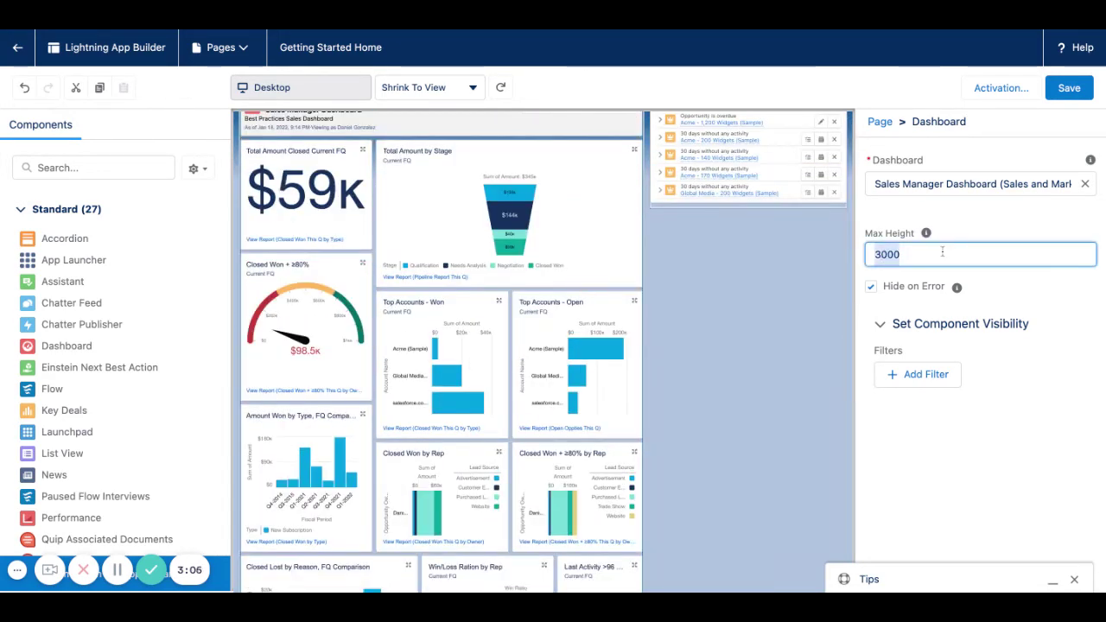
type("500")
left_click(973, 211)
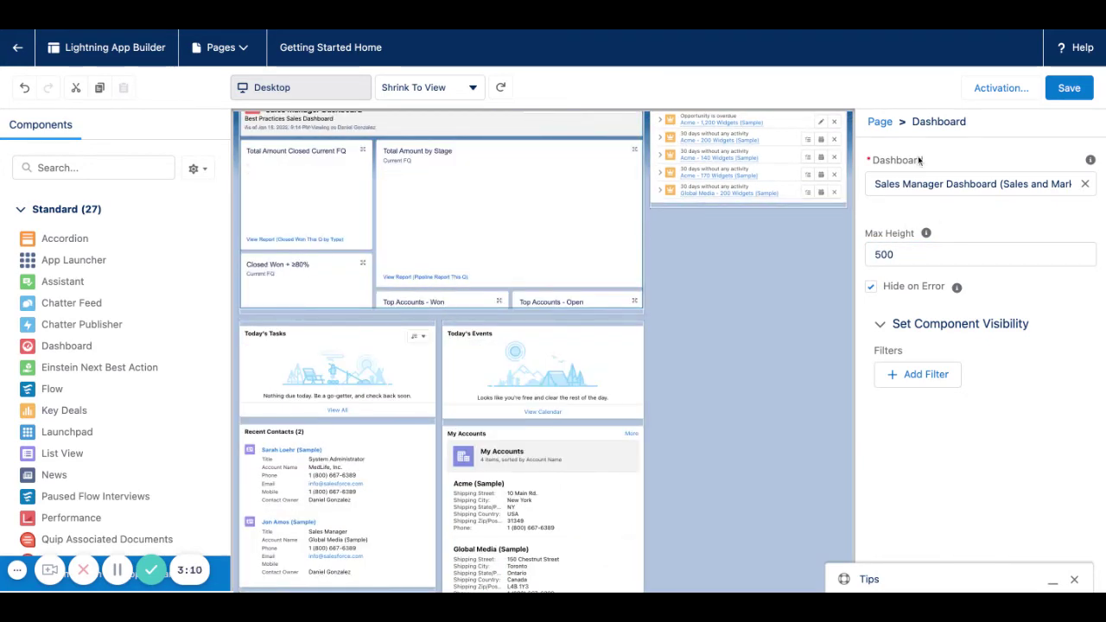
scroll(509, 227, "up", 1)
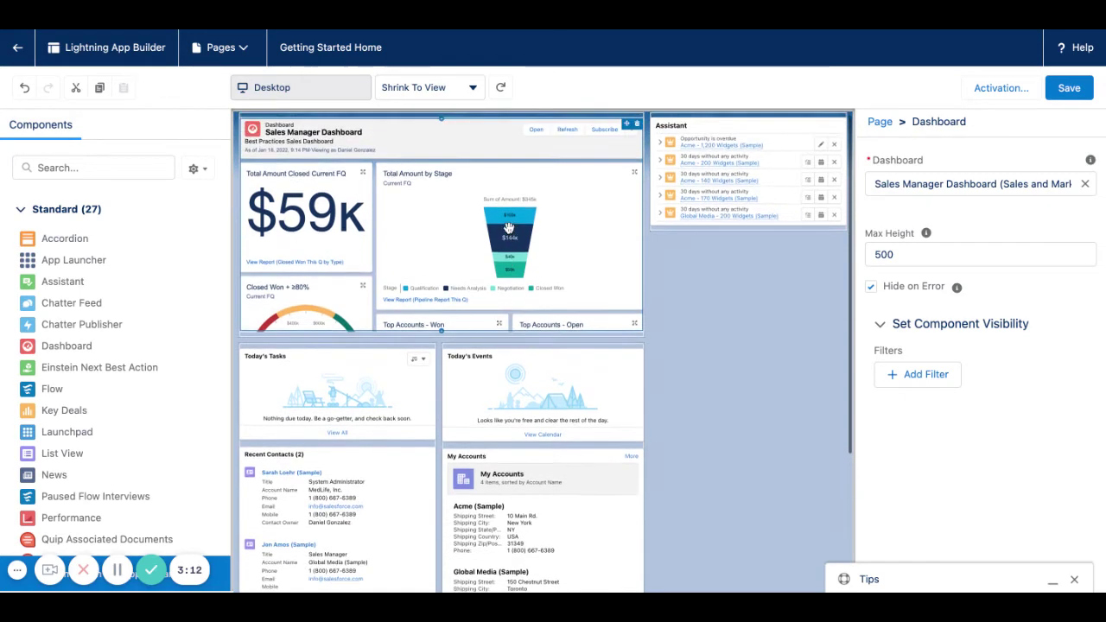
left_click(1069, 87)
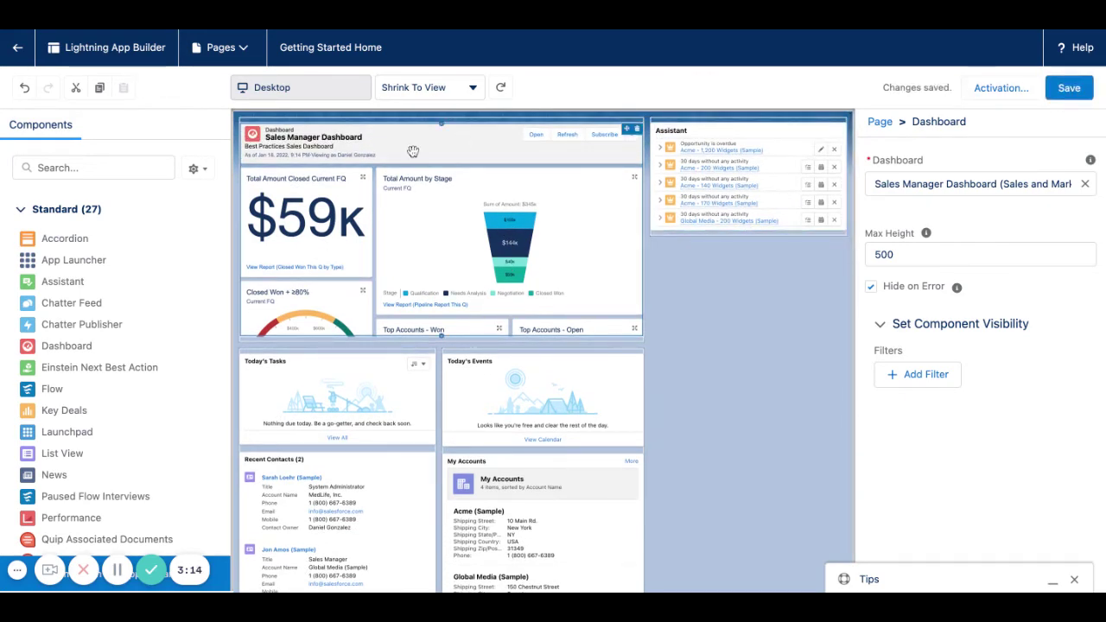
Return to Sales Home and scroll through the height-limited Sales Manager Dashboard panel.
left_click(17, 51)
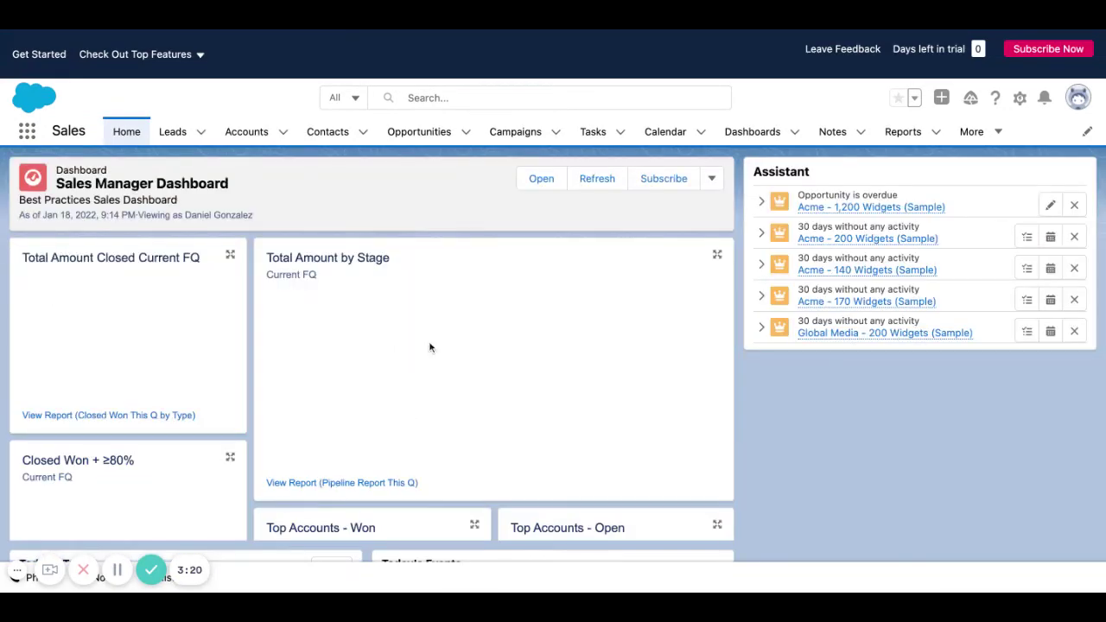
scroll(429, 346, "down", 10)
scroll(430, 346, "down", 4)
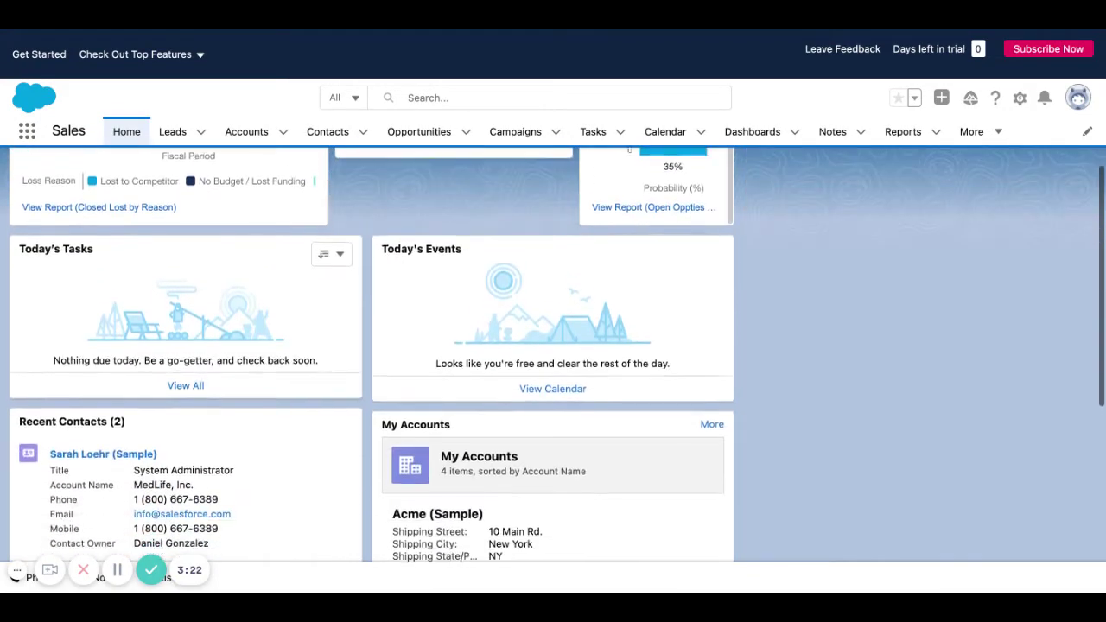
scroll(429, 346, "up", 8)
scroll(818, 388, "up", 5)
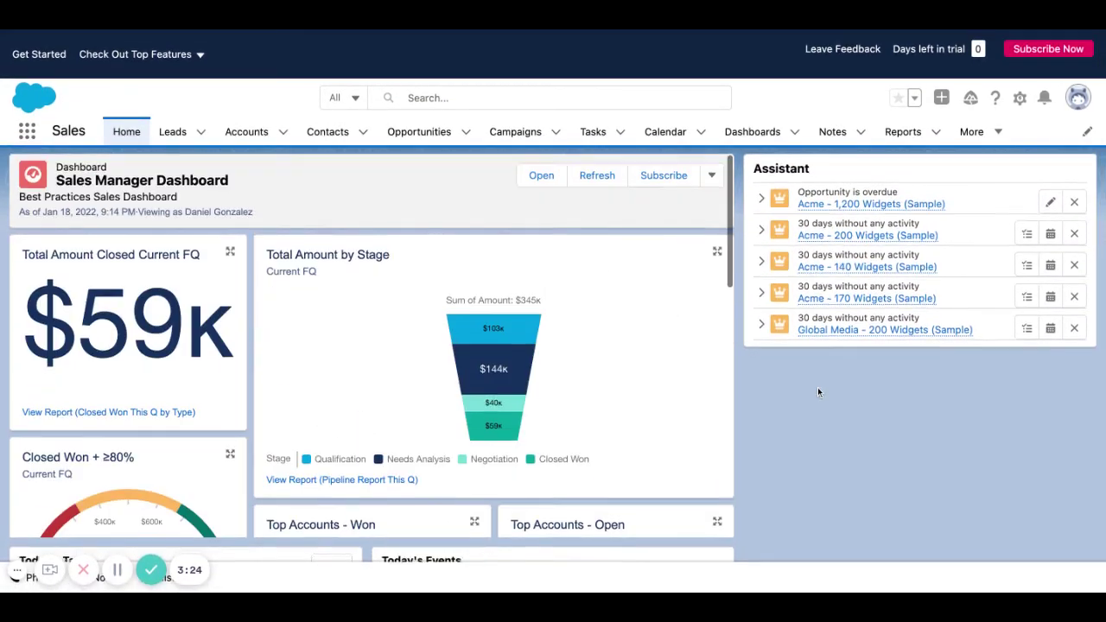
scroll(817, 387, "down", 10)
scroll(817, 387, "up", 5)
scroll(817, 387, "up", 3)
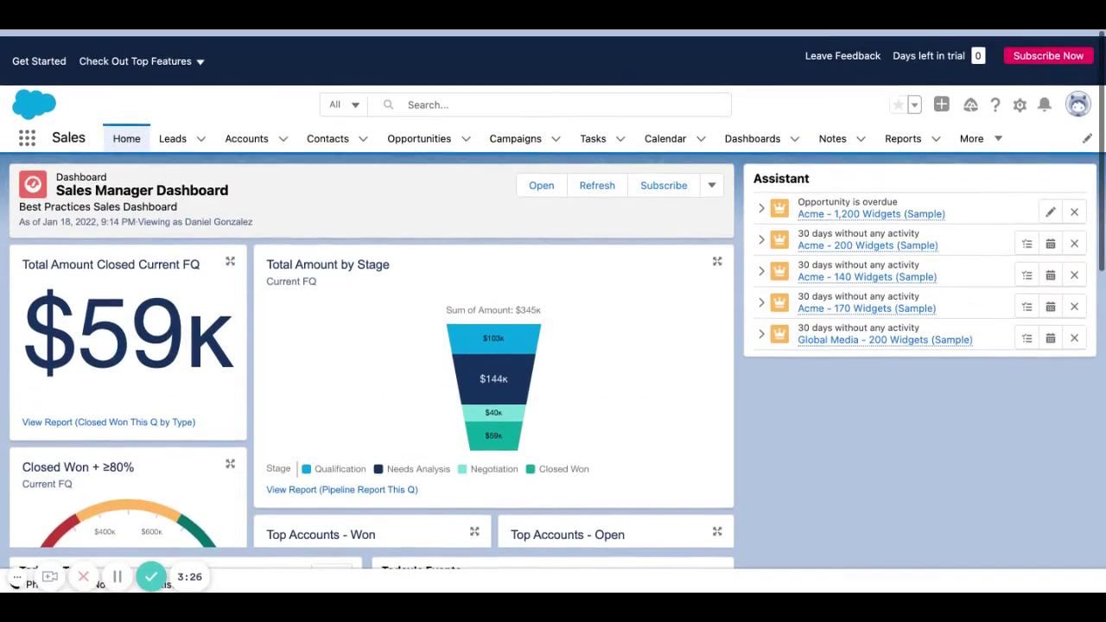
scroll(474, 325, "down", 1)
mouse_move(474, 324)
scroll(439, 304, "down", 7)
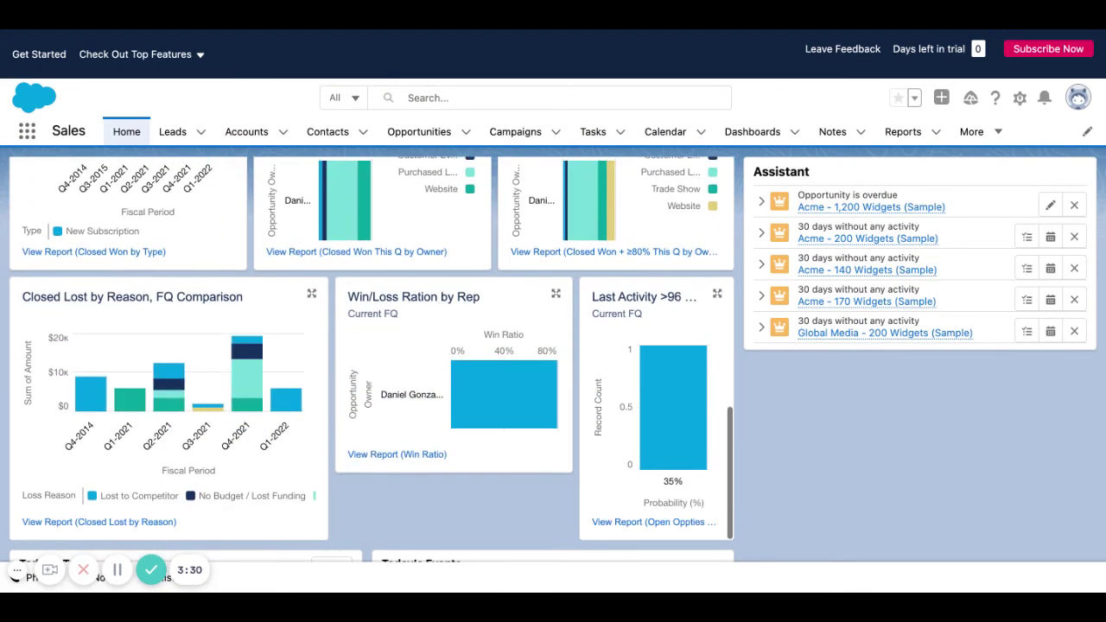
scroll(371, 349, "up", 6)
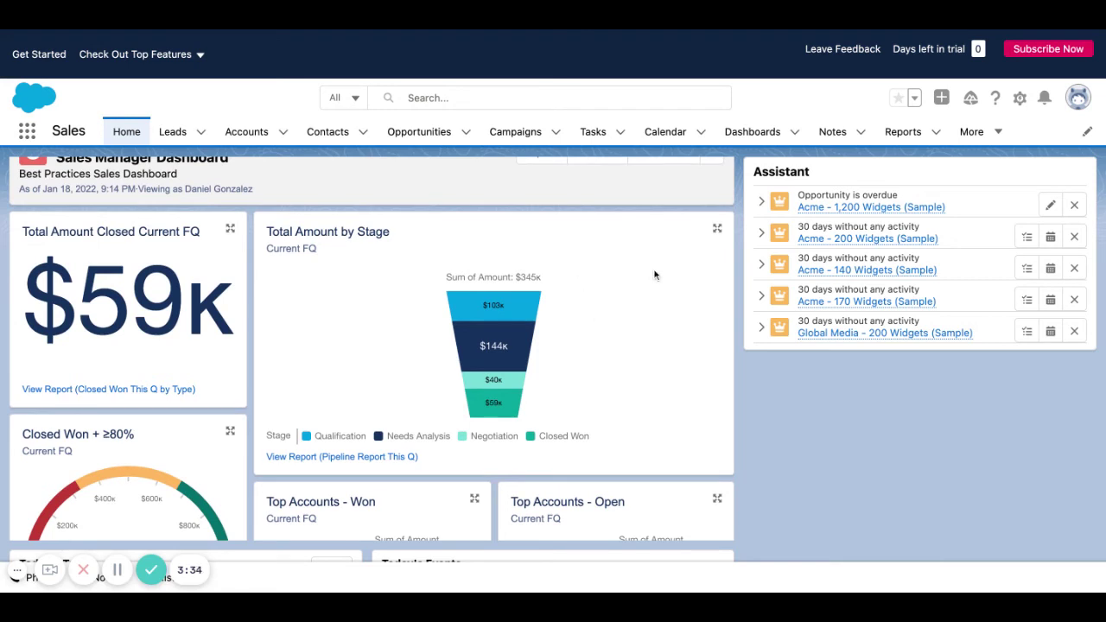
Reopen the page in App Builder and add an Accordion below the dashboard, trying its Chatter and Dashboard sections.
left_click(1020, 98)
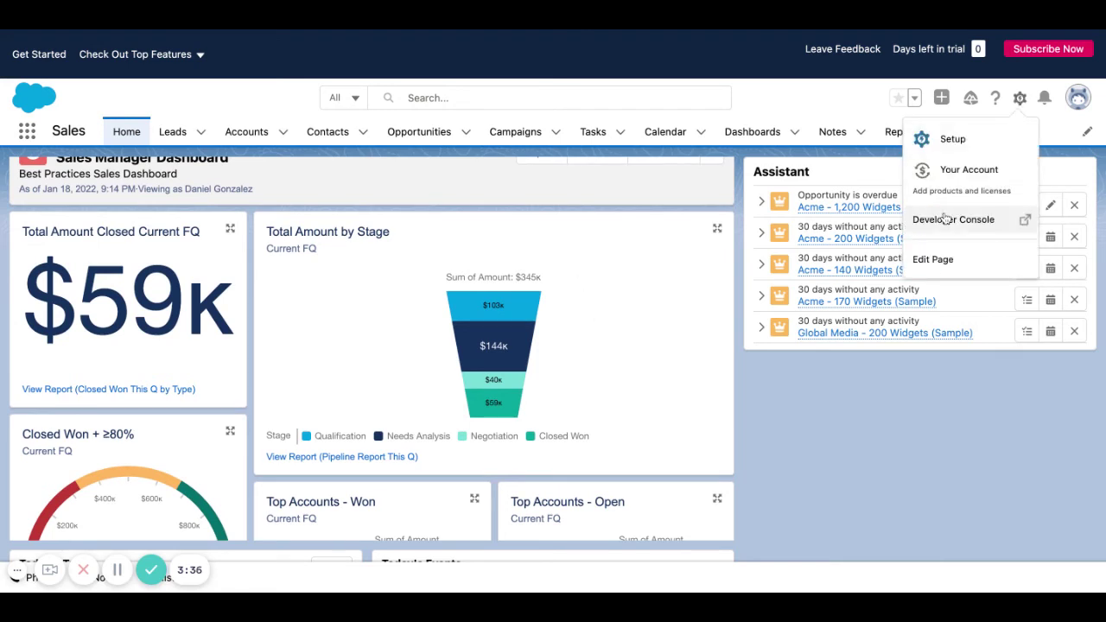
left_click(945, 258)
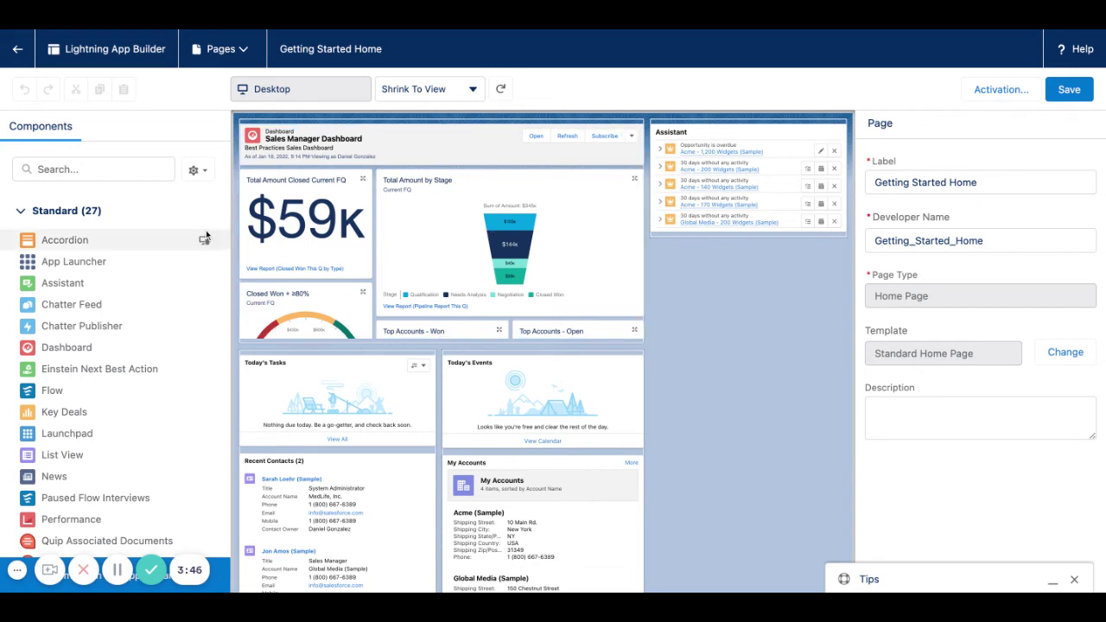
left_click_drag(123, 240, 353, 367)
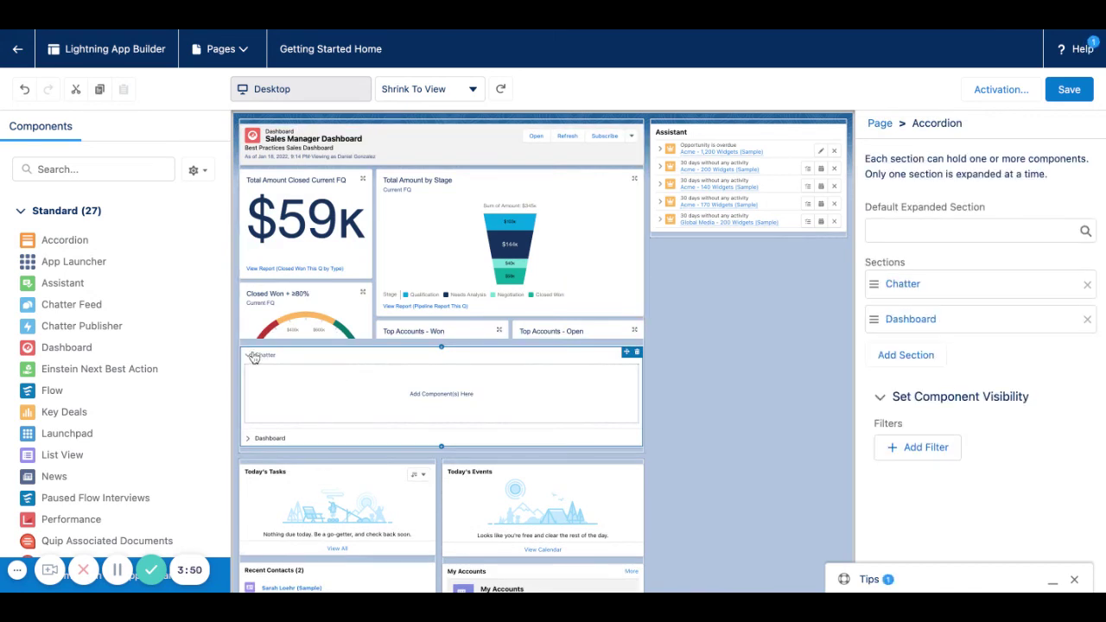
left_click(249, 439)
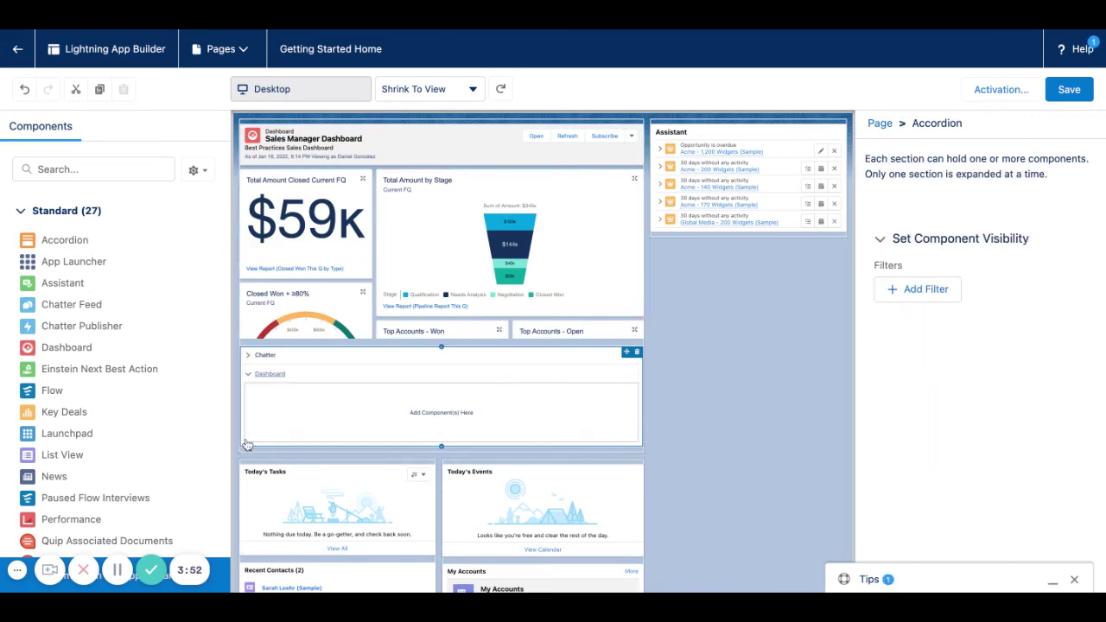
left_click(249, 355)
left_click(252, 439)
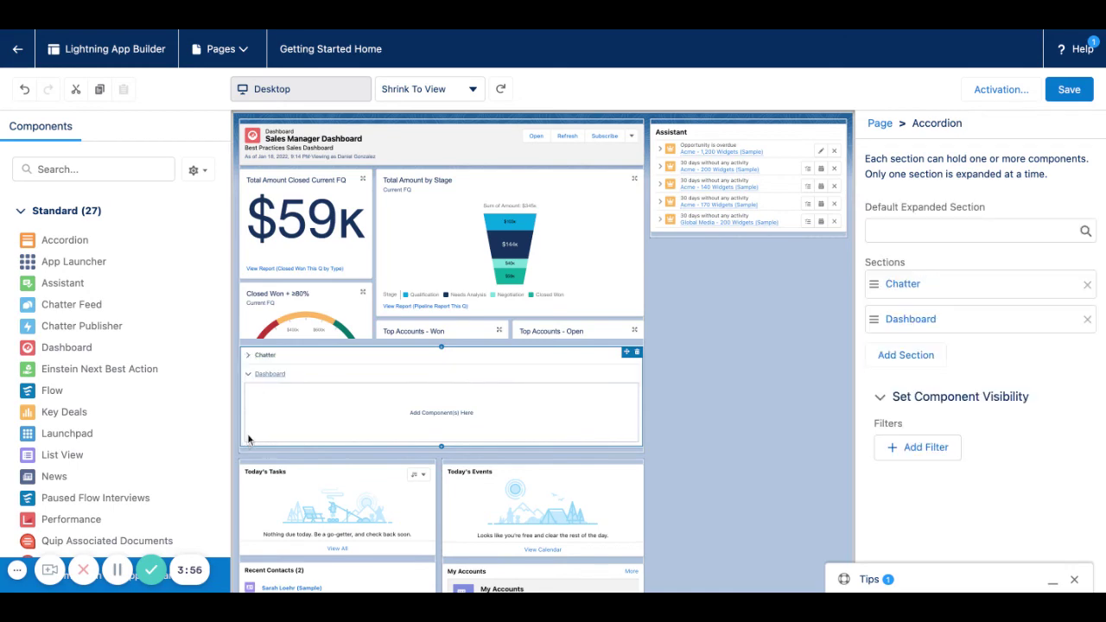
Move the Sales Manager Dashboard into the accordion's Dashboard section, toggle the sections, and save.
left_click_drag(304, 212, 296, 442)
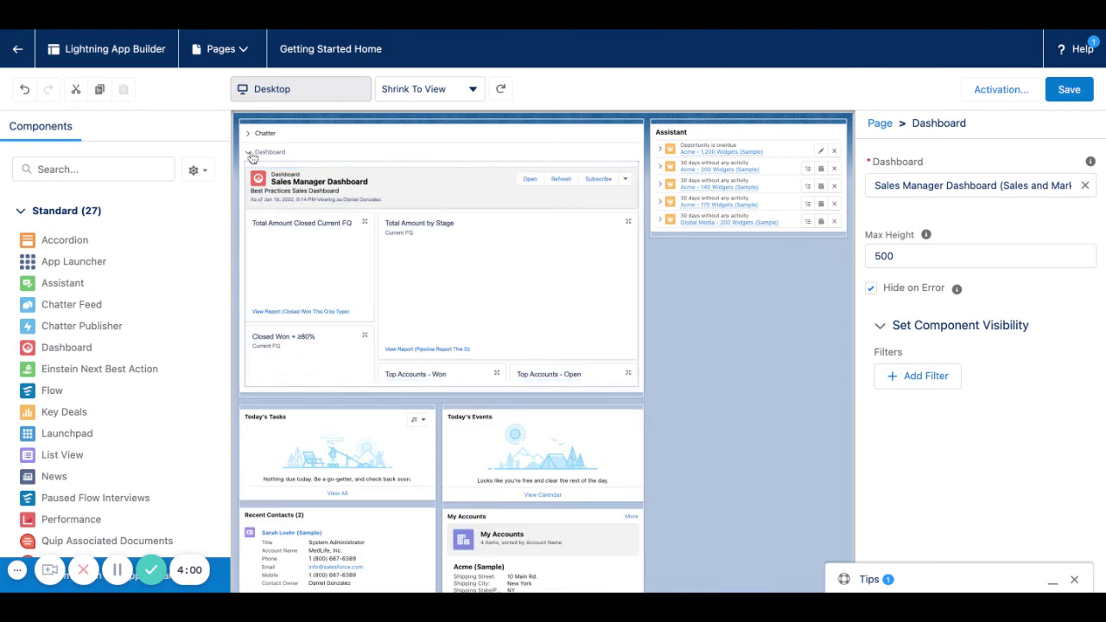
left_click(248, 154)
left_click(247, 133)
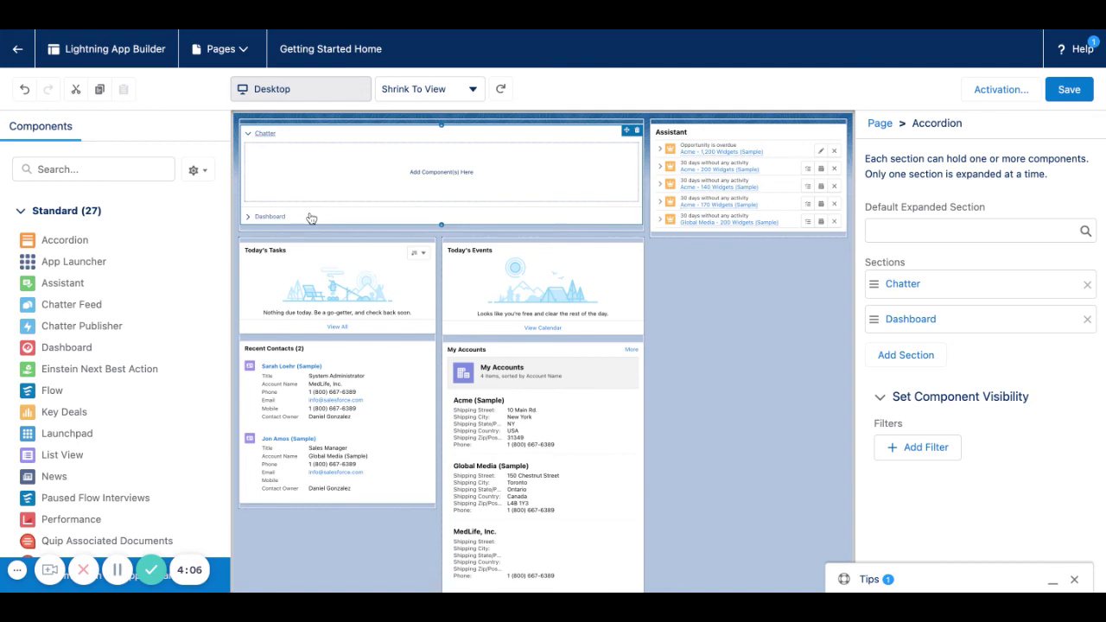
left_click(259, 215)
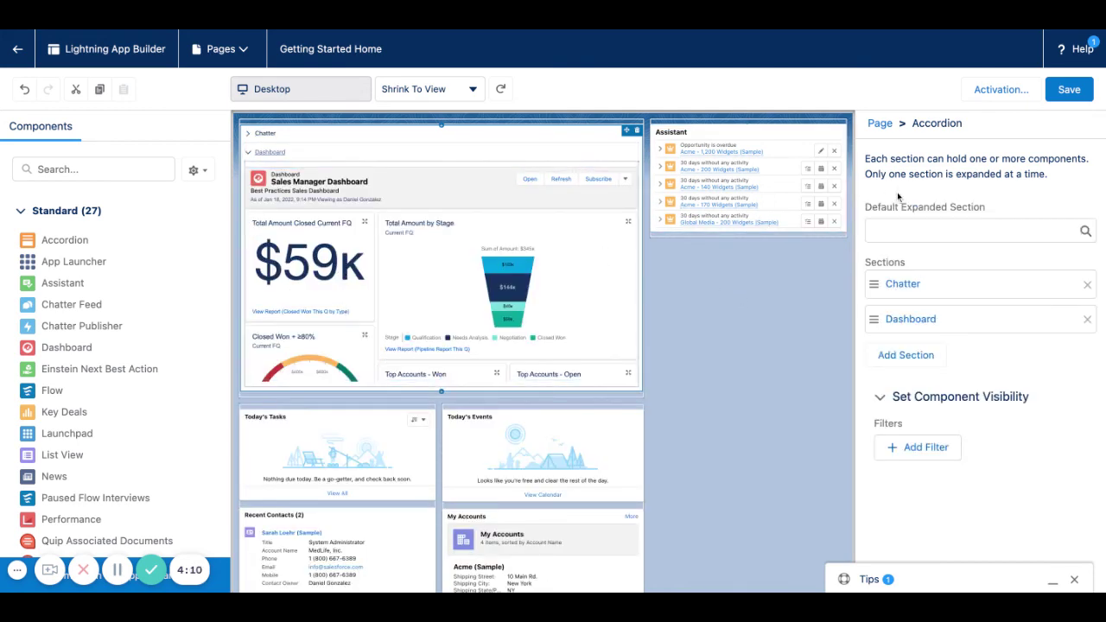
left_click(1090, 88)
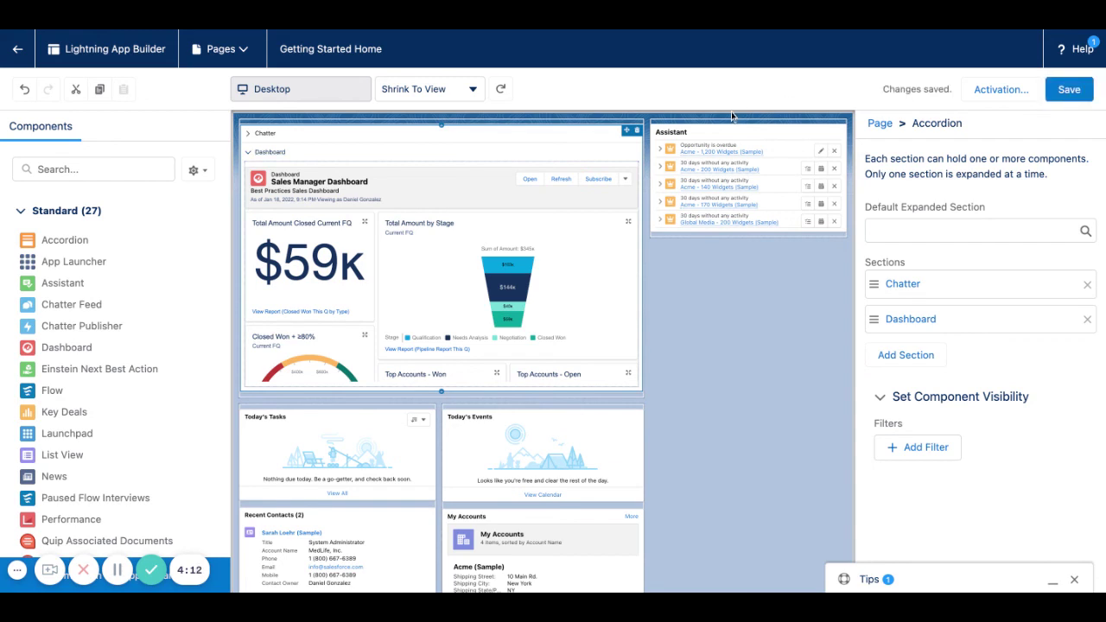
Return to Sales Home and scroll to check the dashboard in its collapsible Dashboard section.
left_click(17, 48)
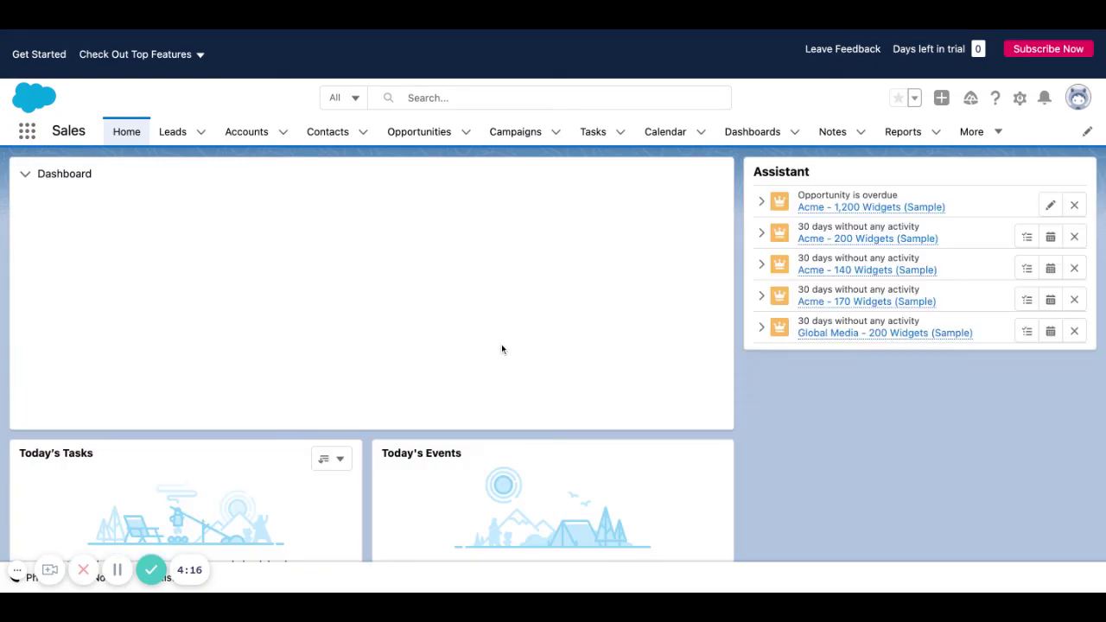
scroll(458, 361, "down", 10)
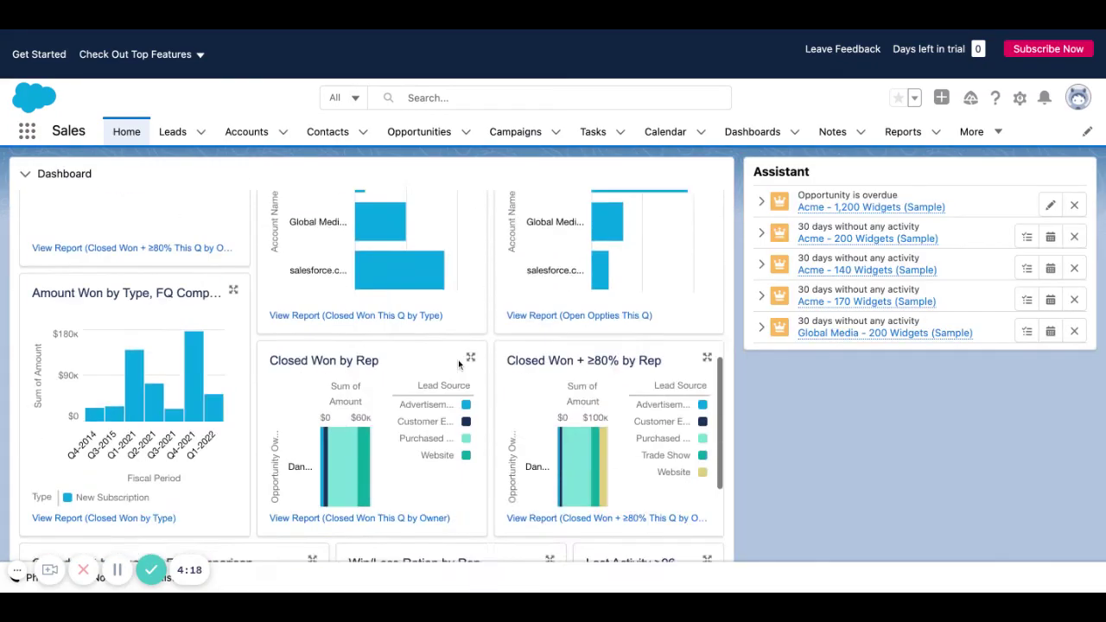
scroll(458, 359, "down", 3)
scroll(458, 360, "up", 15)
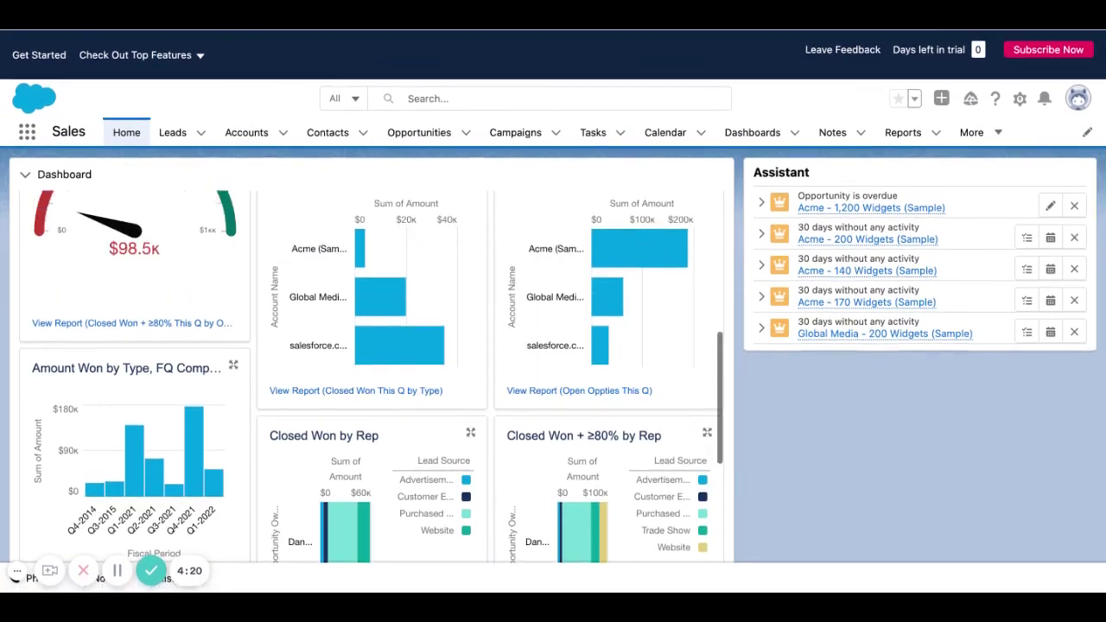